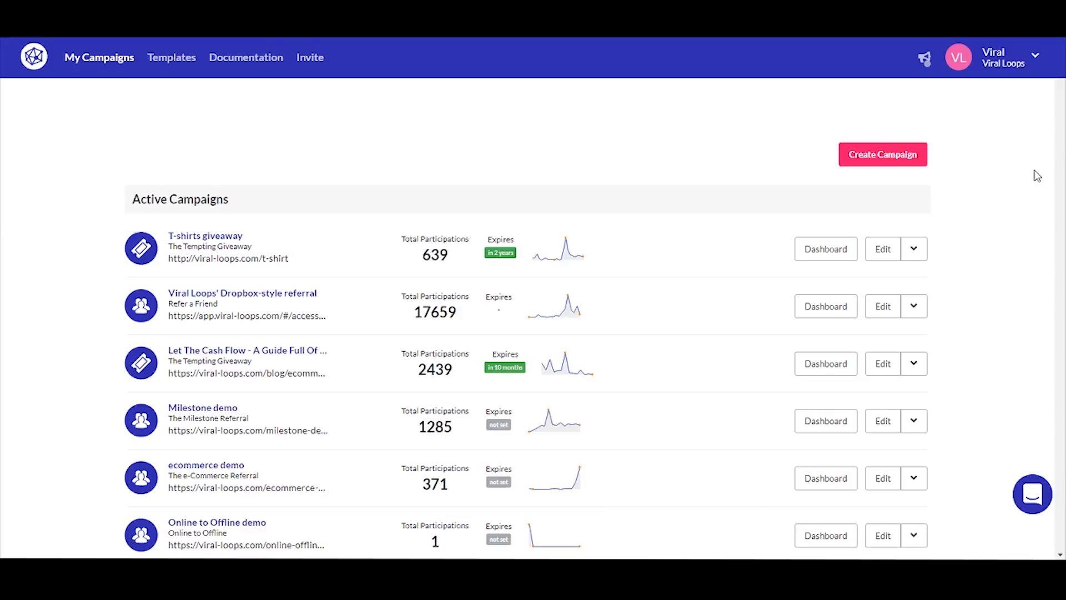
# - Create a new campaign based on The Altruistic Referral template
pyautogui.click(915, 159)
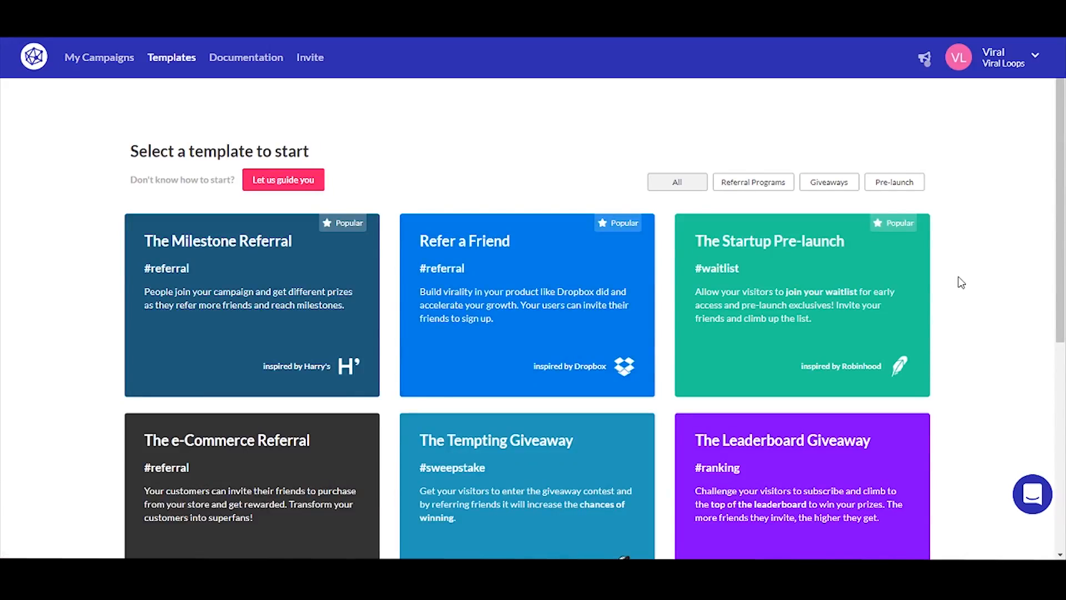
pyautogui.scroll(-7, 961, 282)
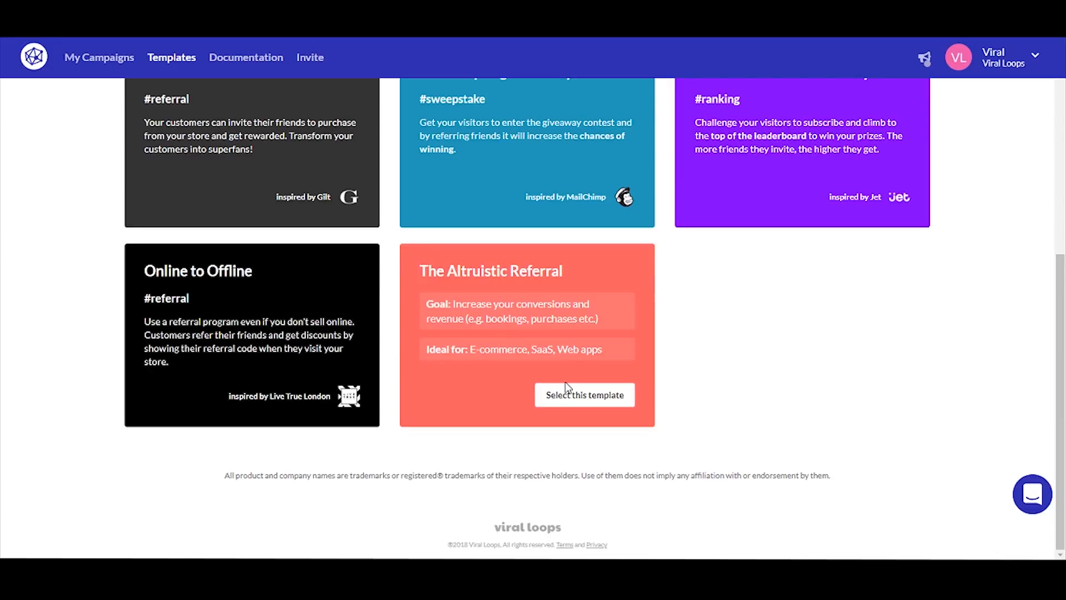
pyautogui.click(576, 395)
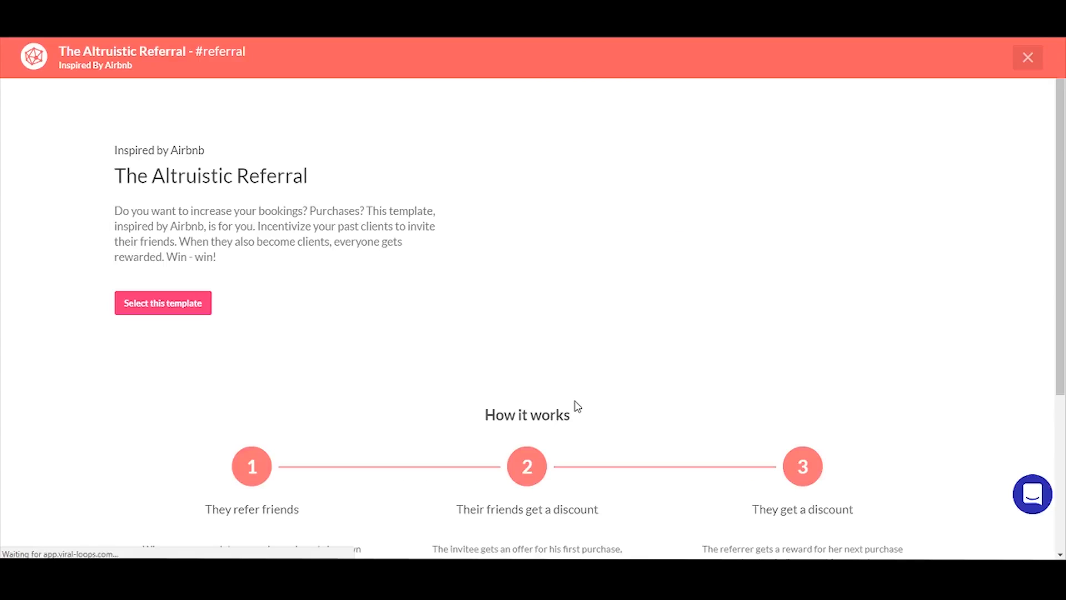
pyautogui.click(132, 311)
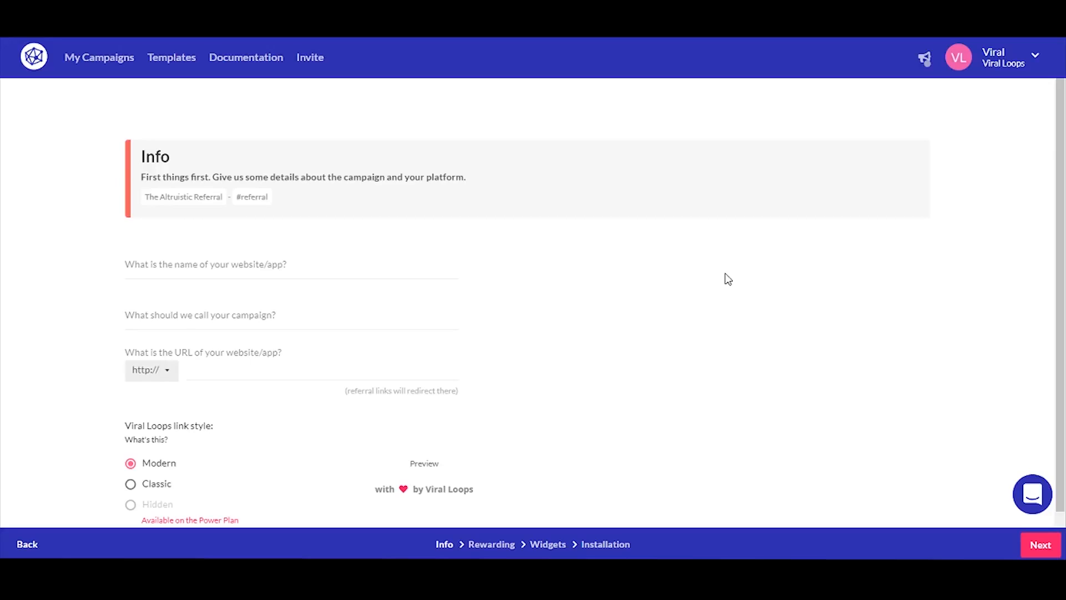
# - Enter Viral Loops as the name of the website/app in the campaign info
pyautogui.click(178, 261)
pyautogui.write('Viral Loops')
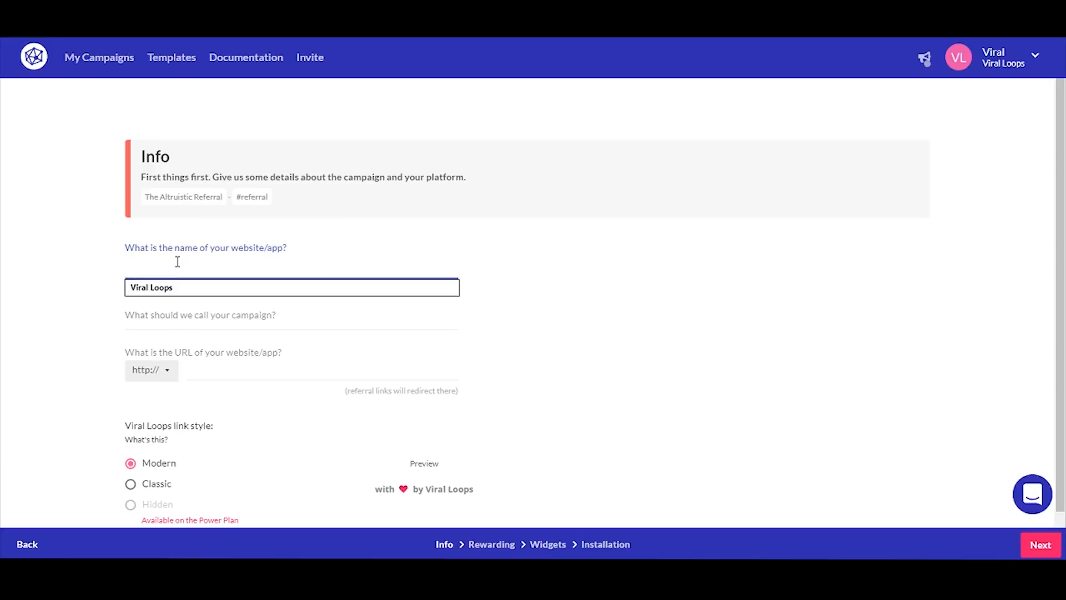
pyautogui.write('v')
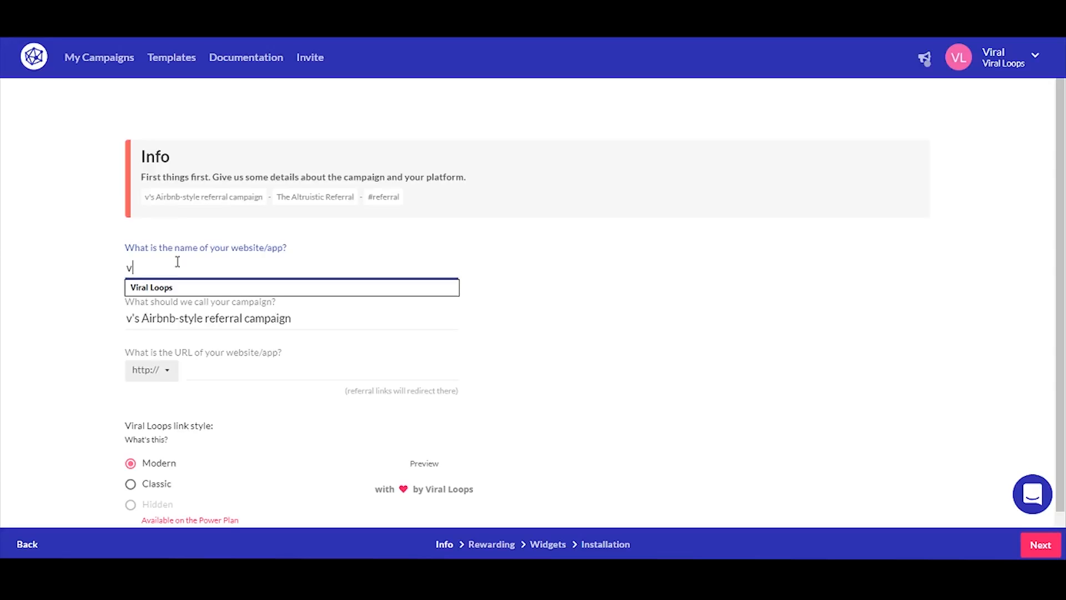
pyautogui.write('IRA')
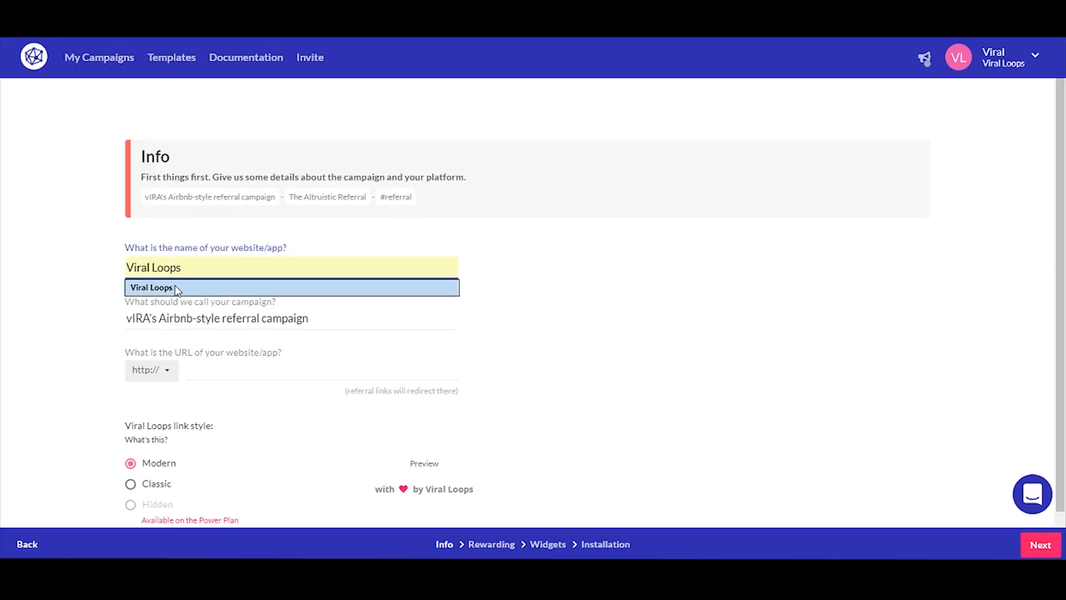
pyautogui.click(176, 288)
# - Replace the suggested campaign name with Altruism
pyautogui.moveTo(339, 317); pyautogui.dragTo(50, 316)
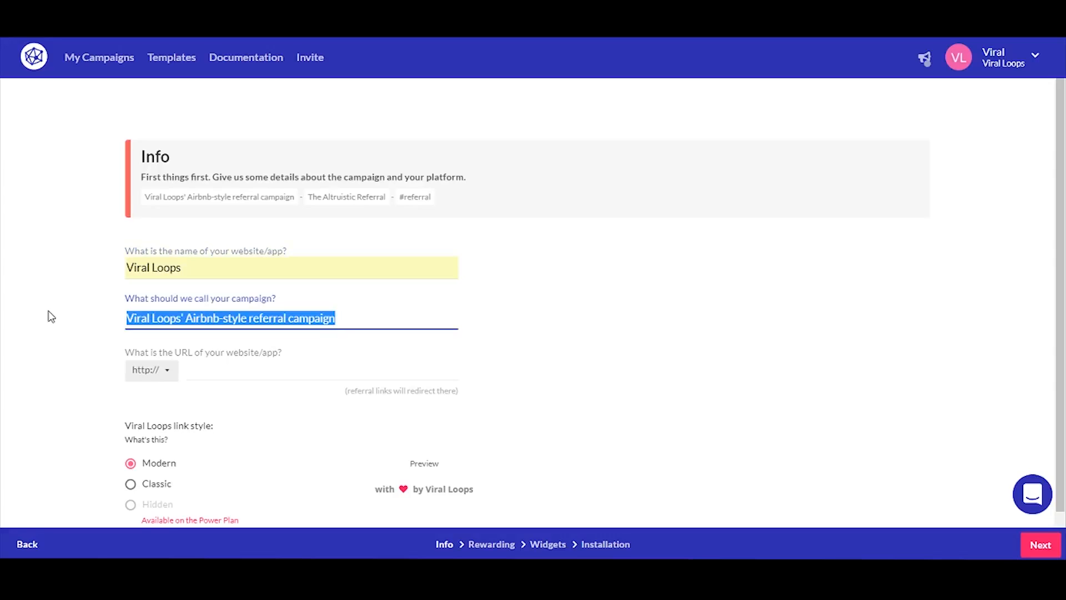
pyautogui.press('BackSpace')
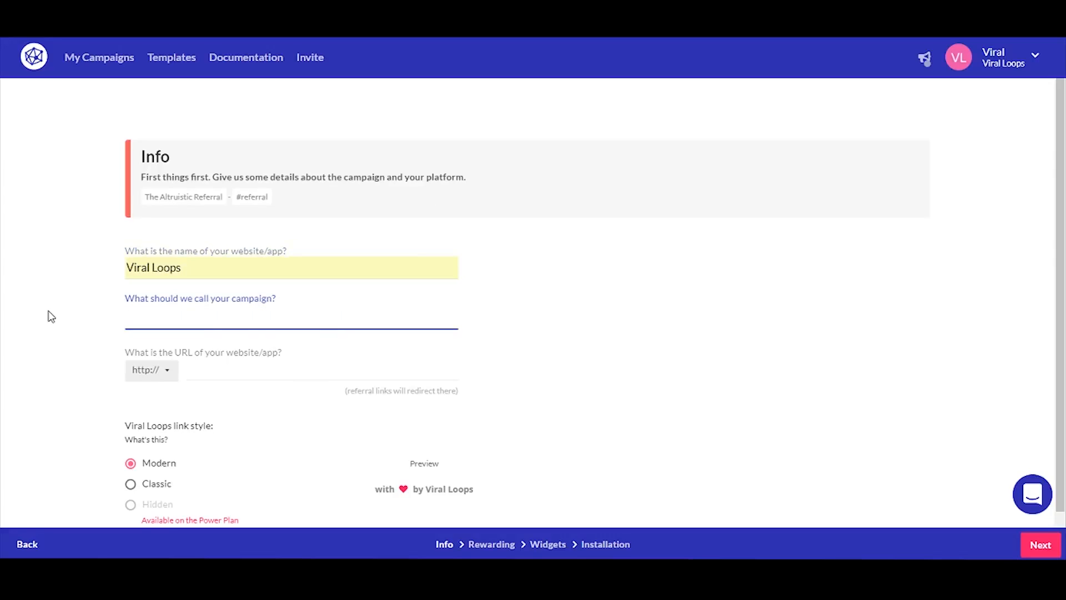
pyautogui.write('Altruism')
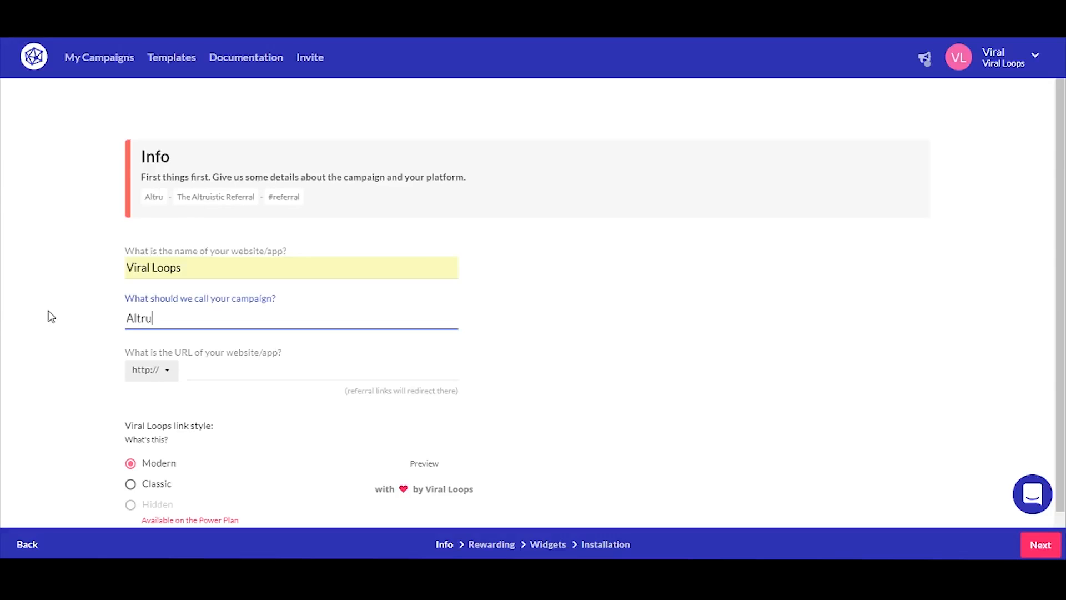
pyautogui.press('BackSpace')
pyautogui.press('BackSpace')
pyautogui.write('sm')
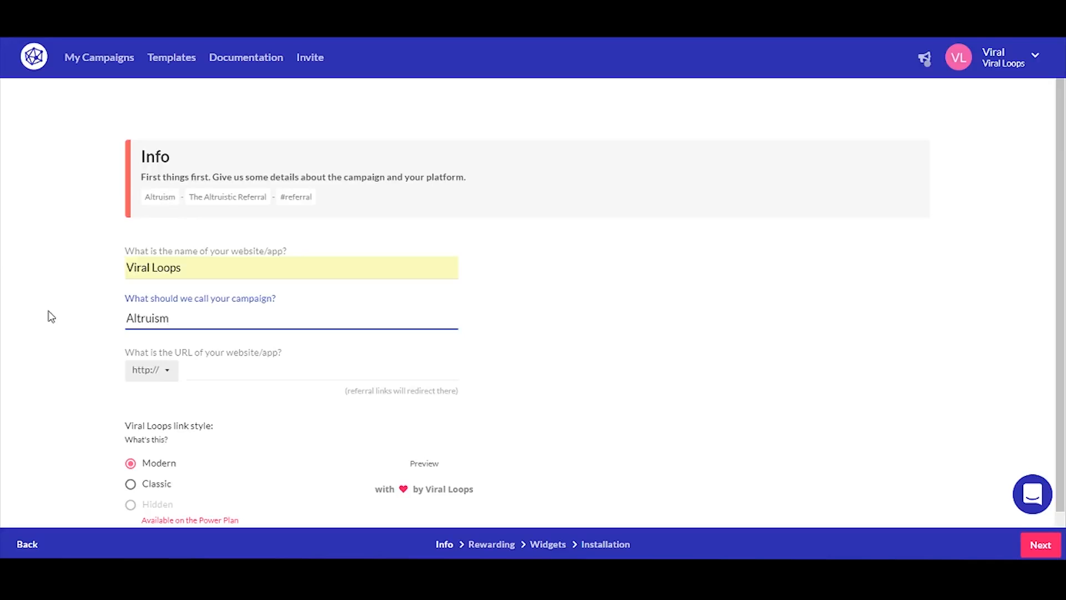
pyautogui.click(221, 362)
pyautogui.click(358, 373)
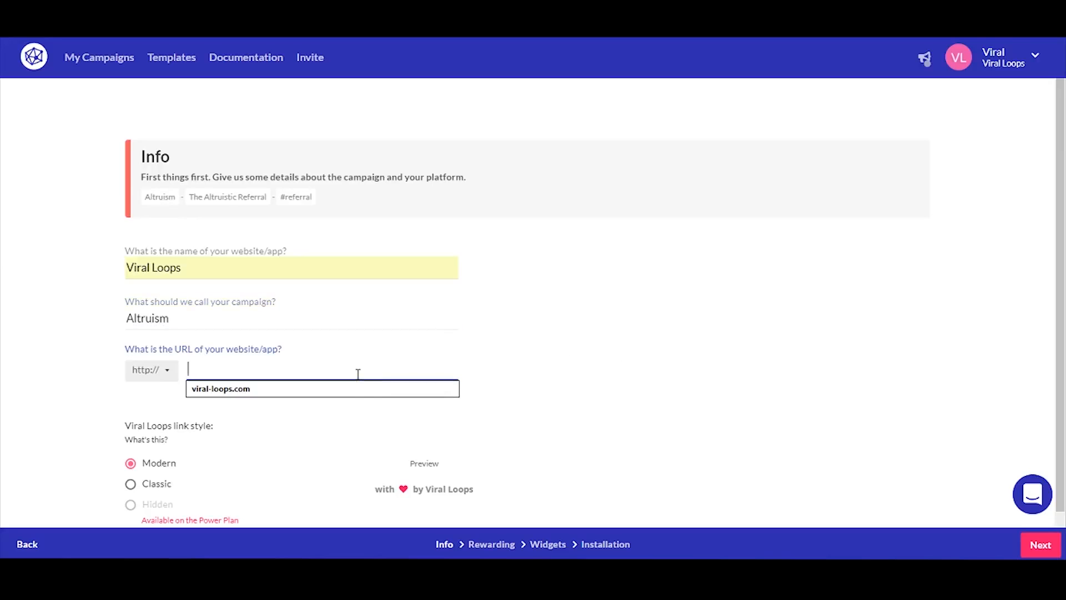
pyautogui.click(325, 390)
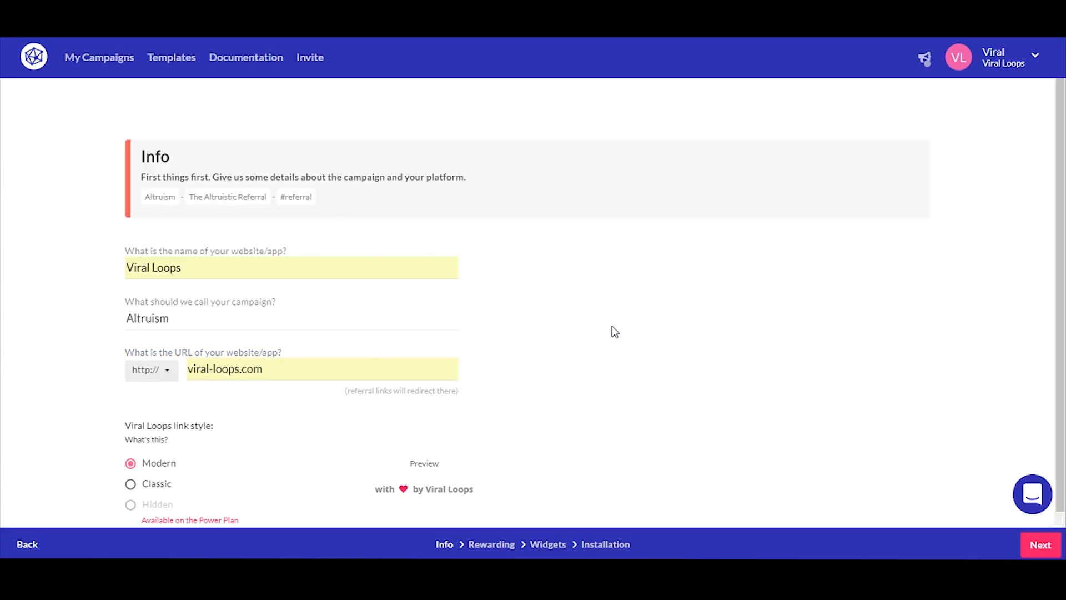
# - Preview the Classic link style, switch back to Modern and continue to the Rewarding settings
pyautogui.scroll(-1, 614, 332)
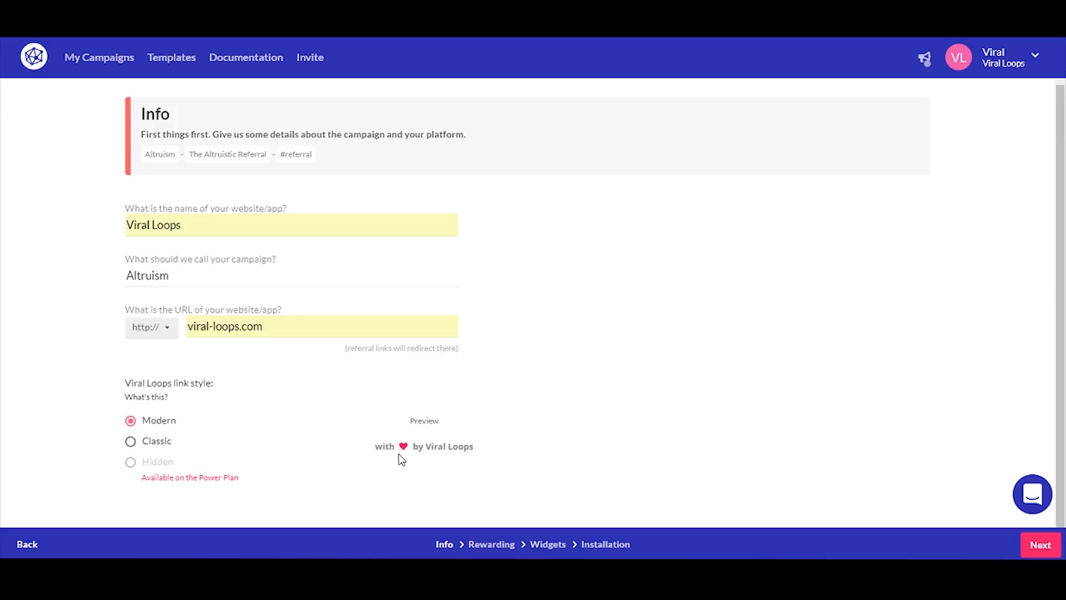
pyautogui.click(131, 442)
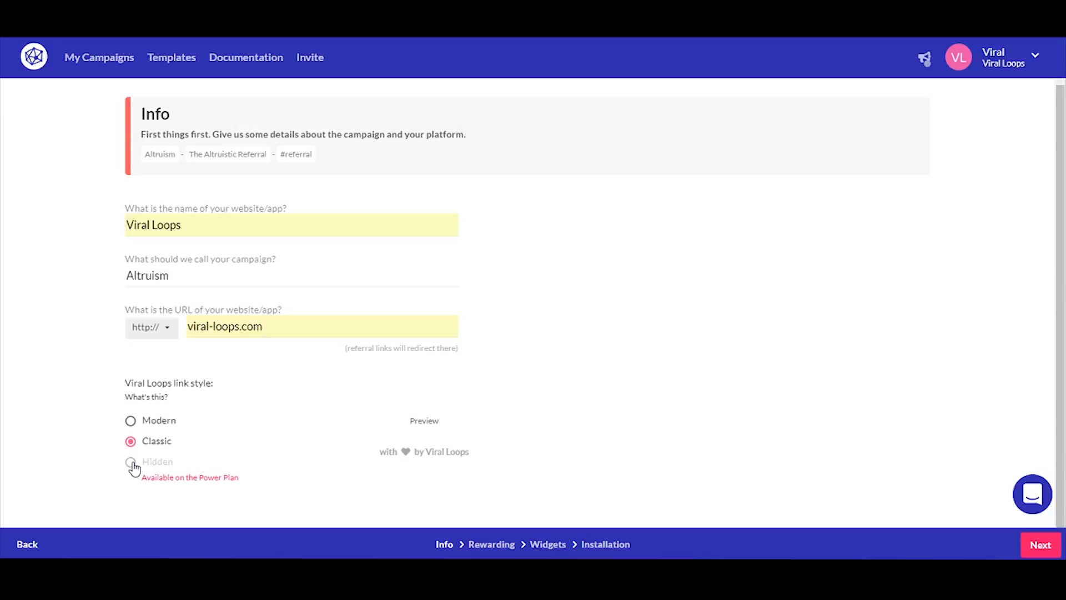
pyautogui.click(131, 422)
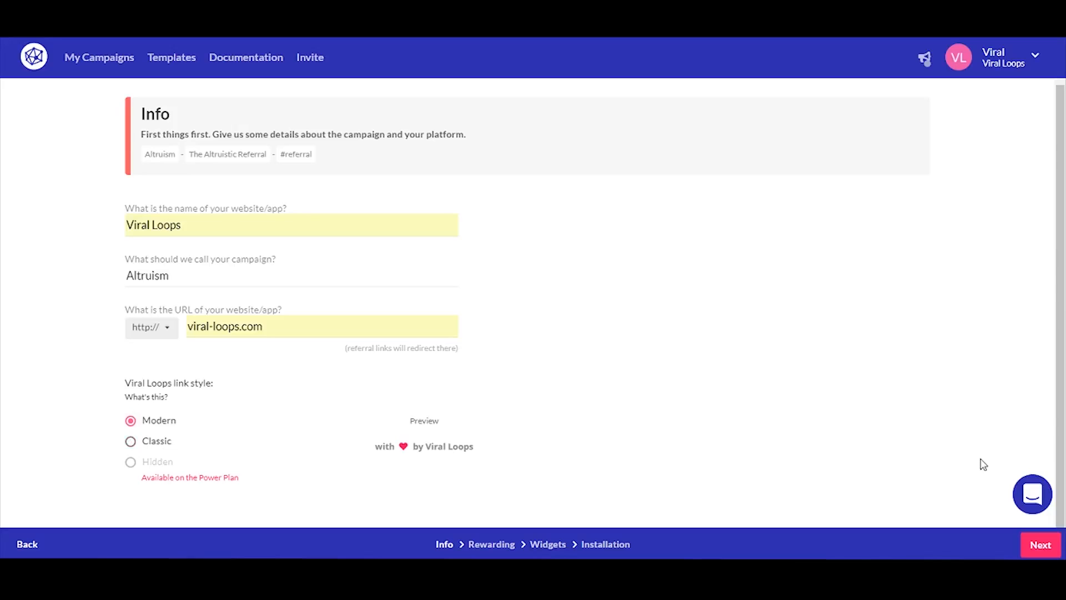
pyautogui.click(1051, 547)
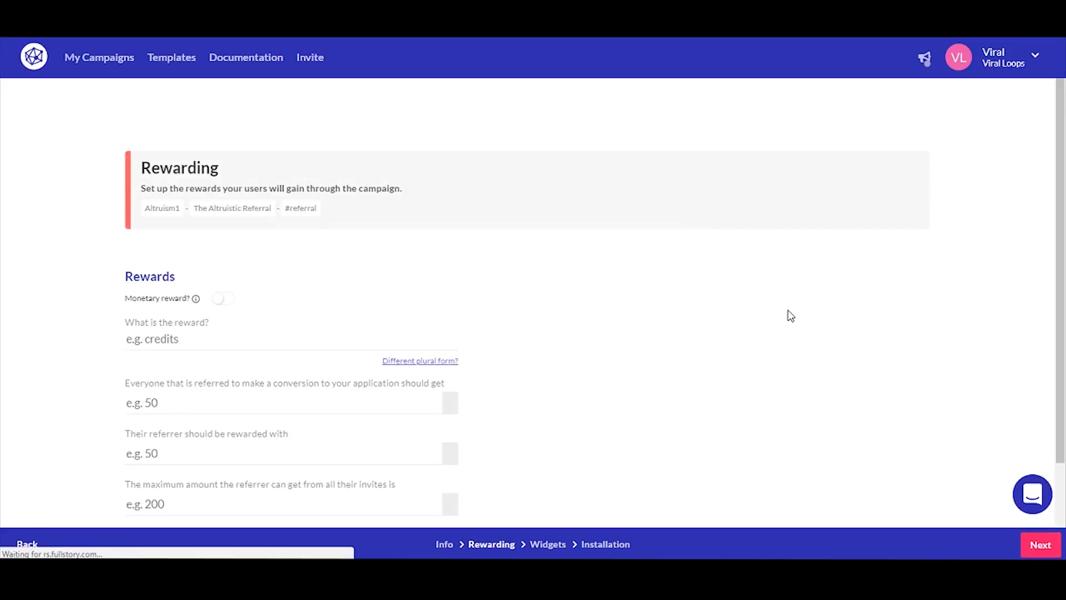
# - Turn on the monetary reward and set its currency symbol to $
pyautogui.scroll(-2, 415, 199)
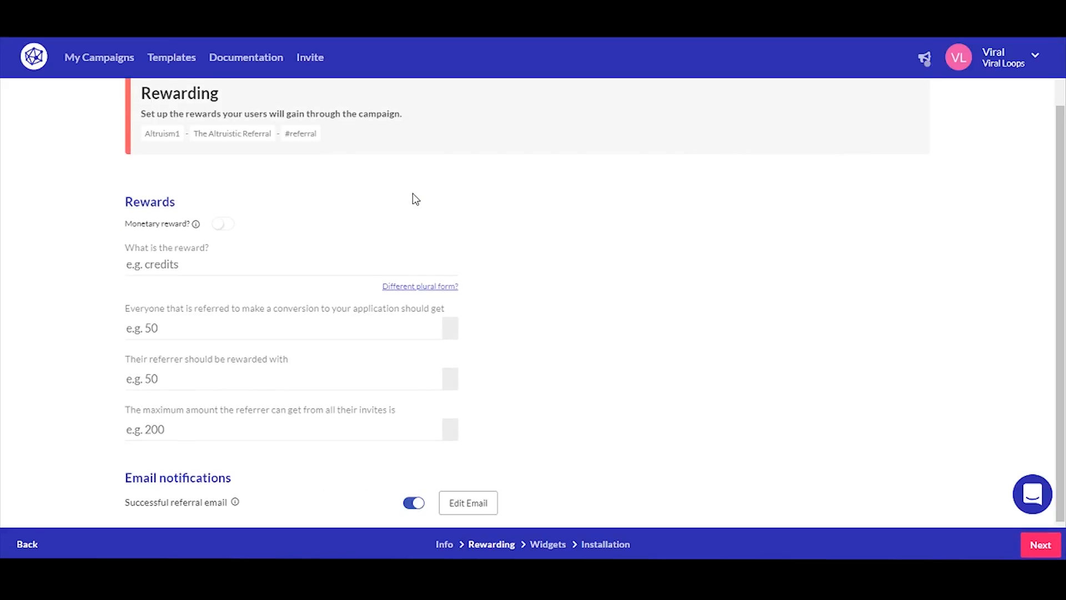
pyautogui.click(227, 226)
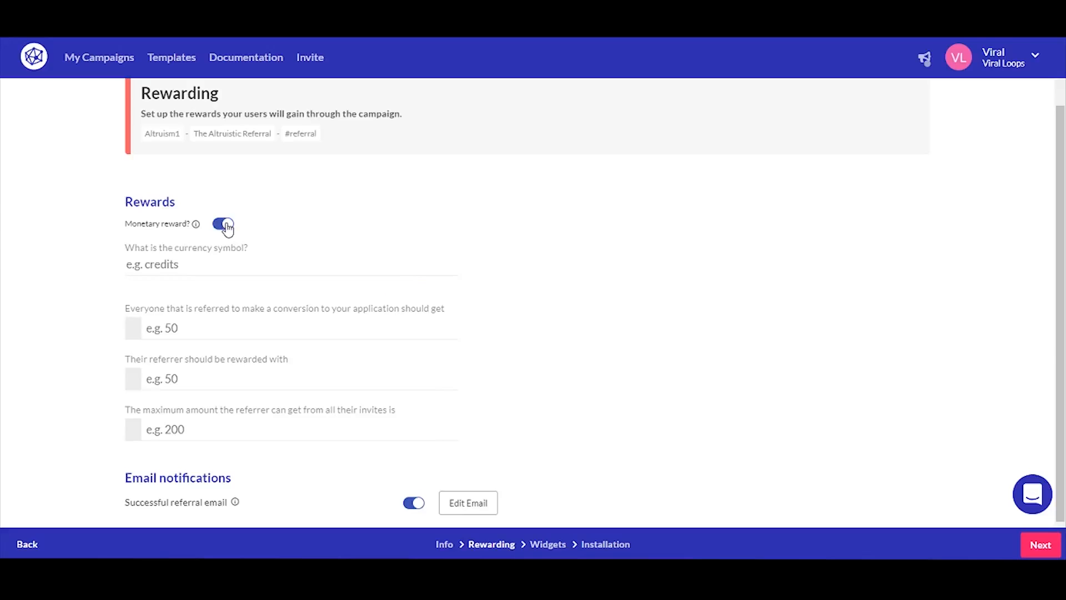
pyautogui.click(158, 266)
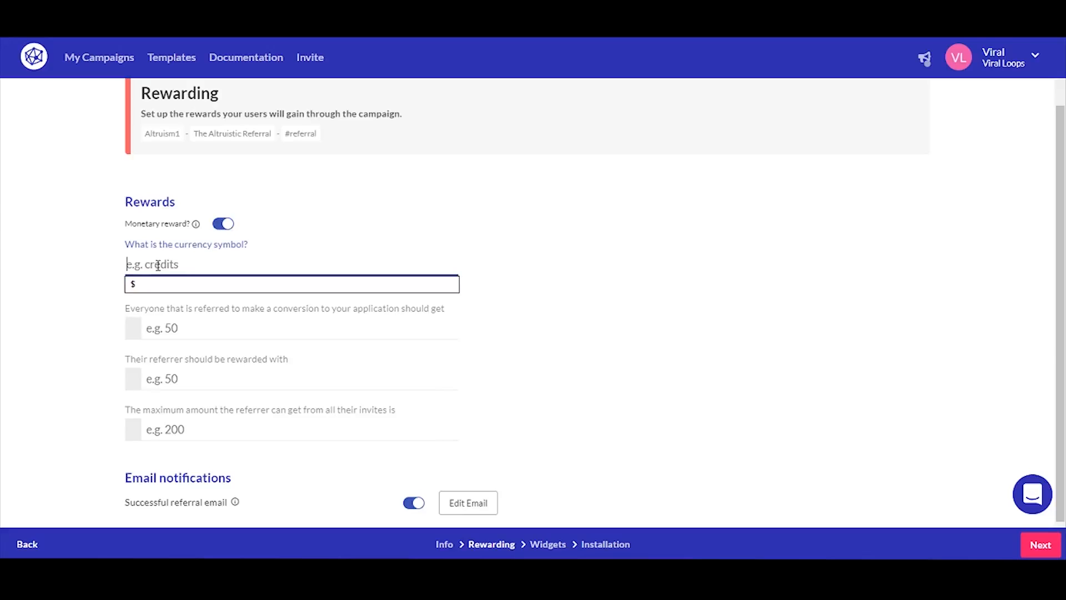
pyautogui.click(156, 278)
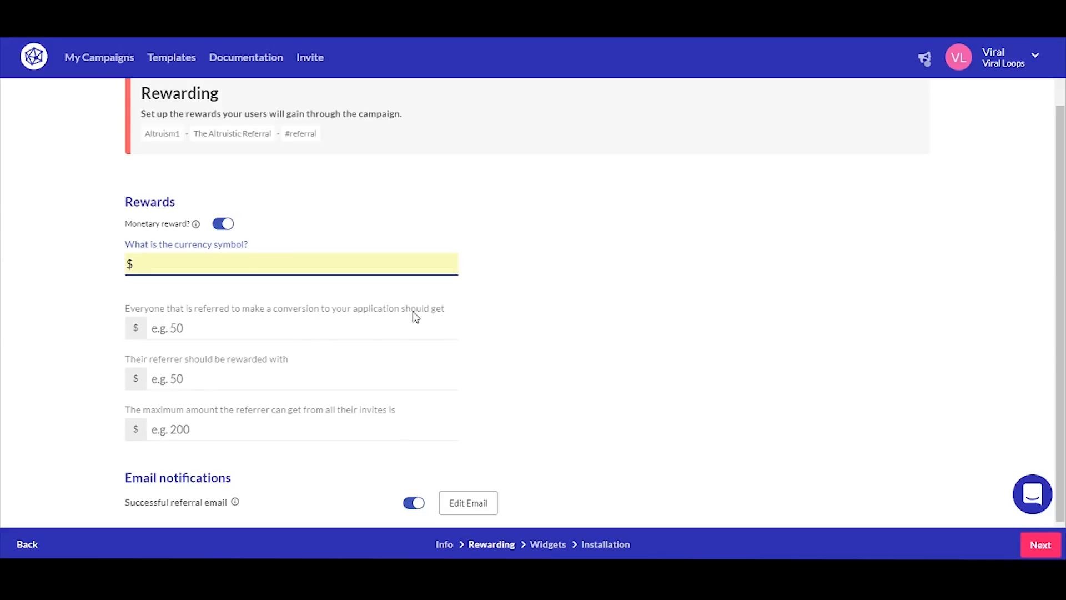
# - Set the reward to 20 for each referred person and 20 for their referrer
pyautogui.click(189, 332)
pyautogui.write('20')
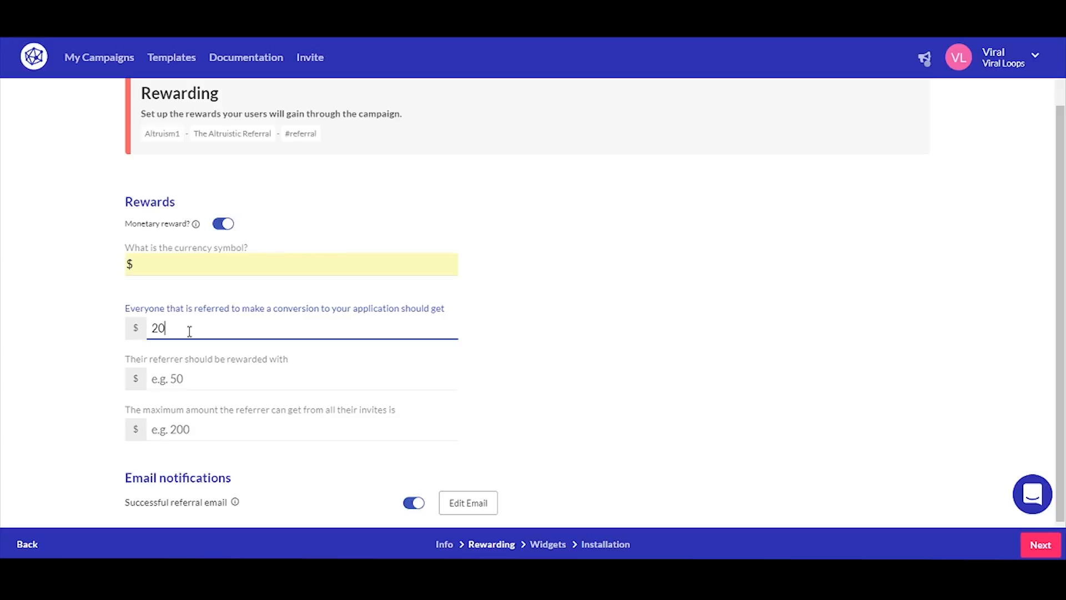
pyautogui.click(522, 309)
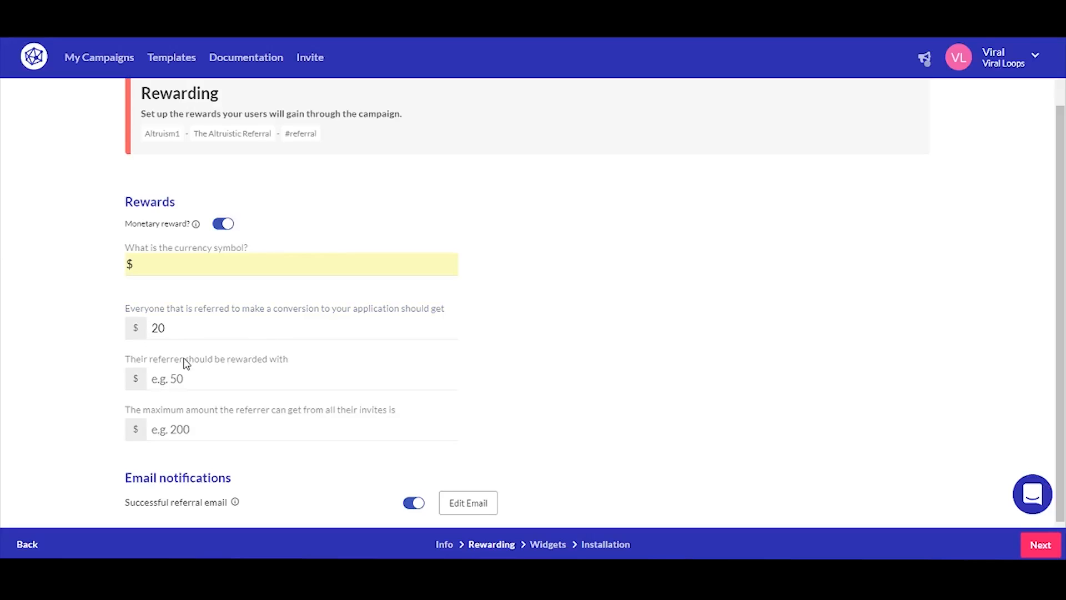
pyautogui.click(180, 375)
pyautogui.write('20')
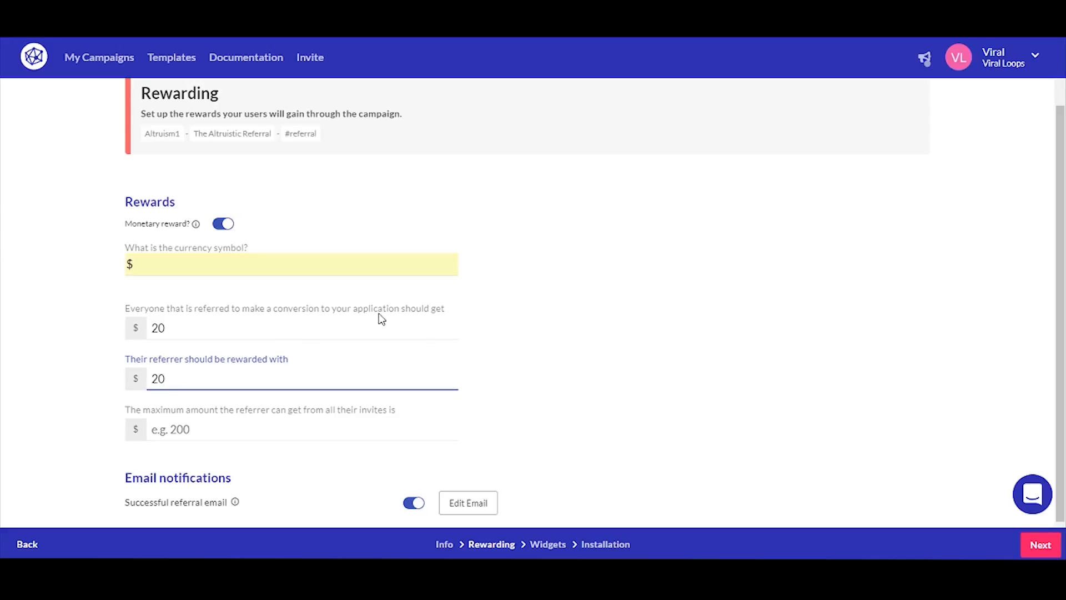
pyautogui.click(532, 381)
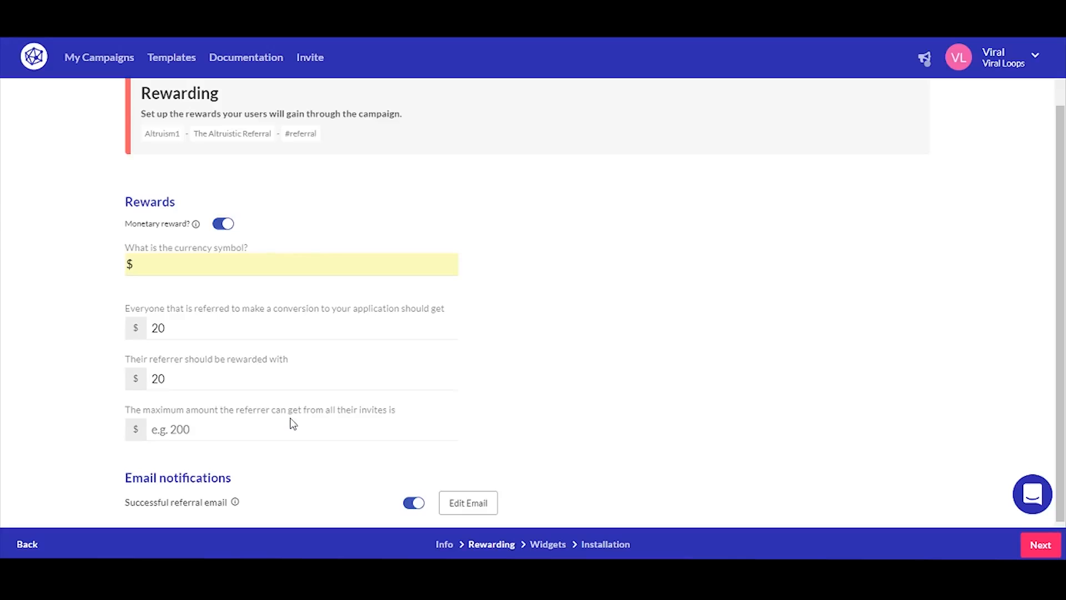
# - Limit the maximum amount a referrer can get from all their invites to 500
pyautogui.click(312, 426)
pyautogui.write('5000')
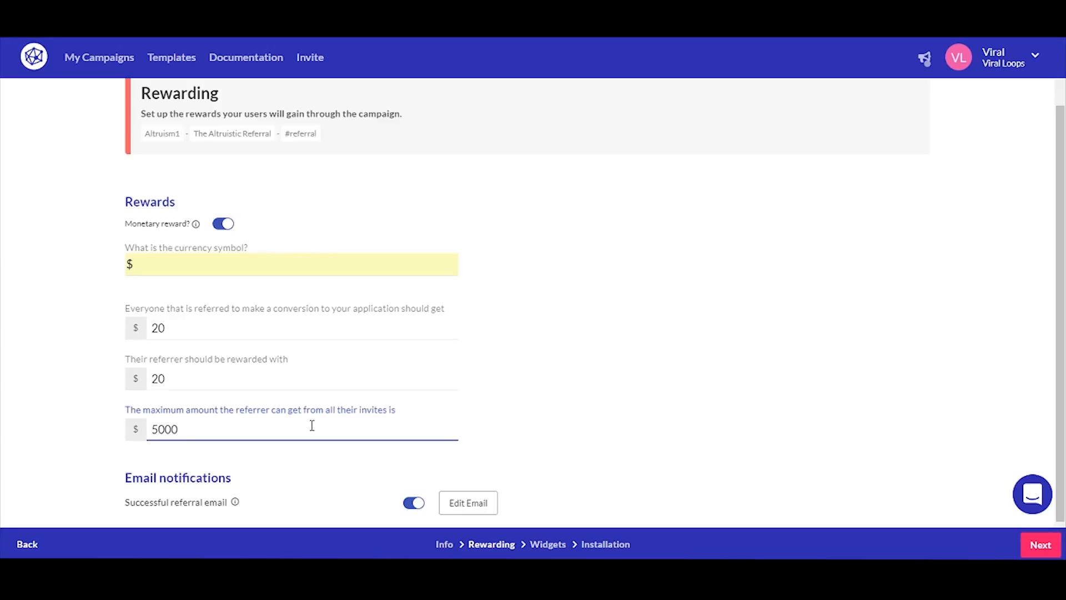
pyautogui.click(801, 332)
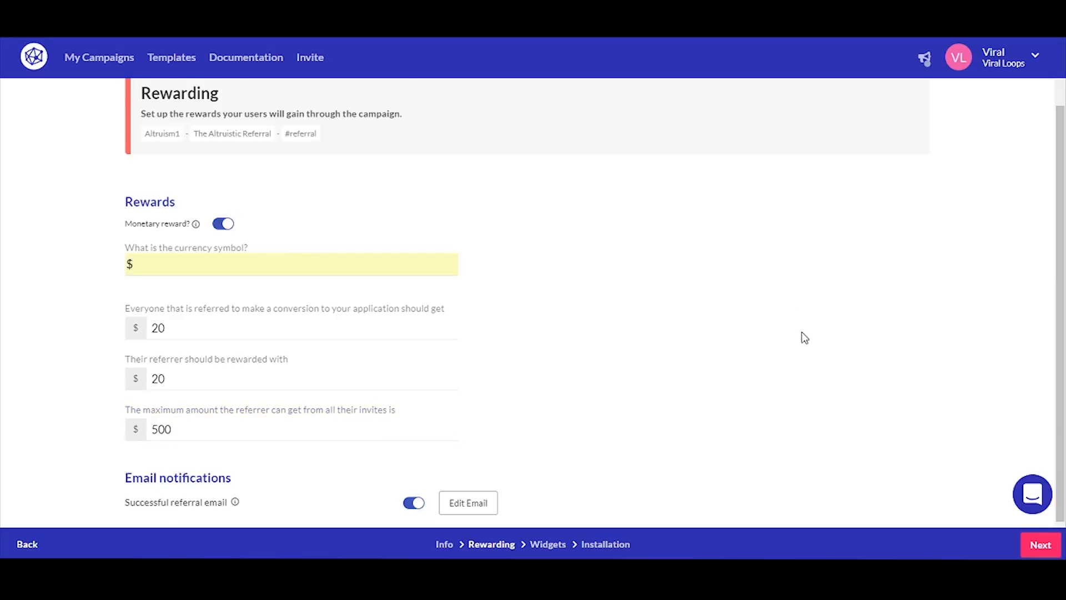
# - Open the successful referral email for editing and look over its essentials and the available merge tags
pyautogui.scroll(-1, 802, 332)
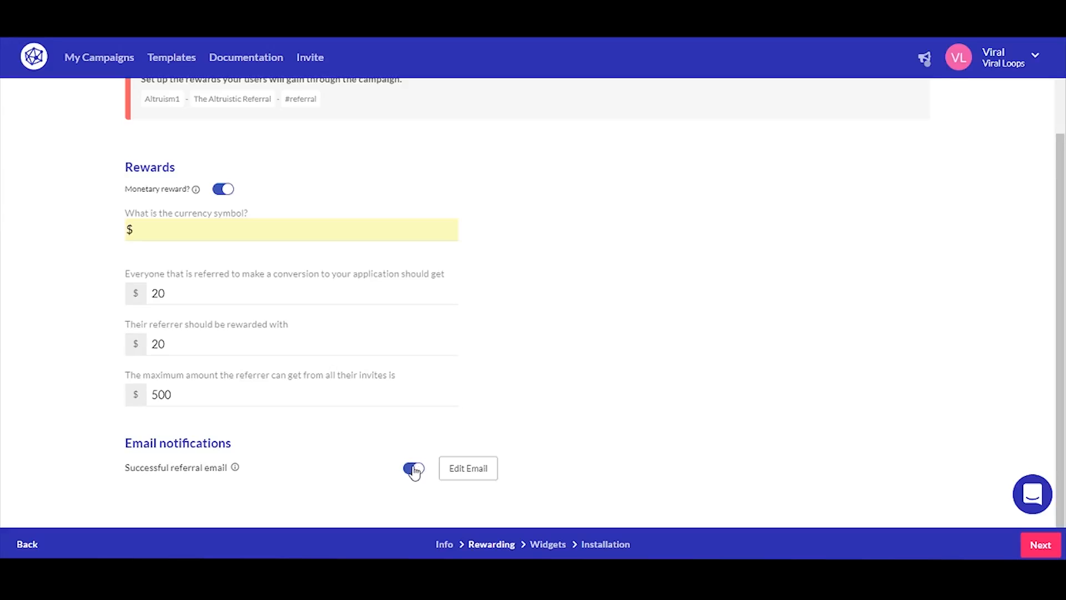
pyautogui.click(470, 477)
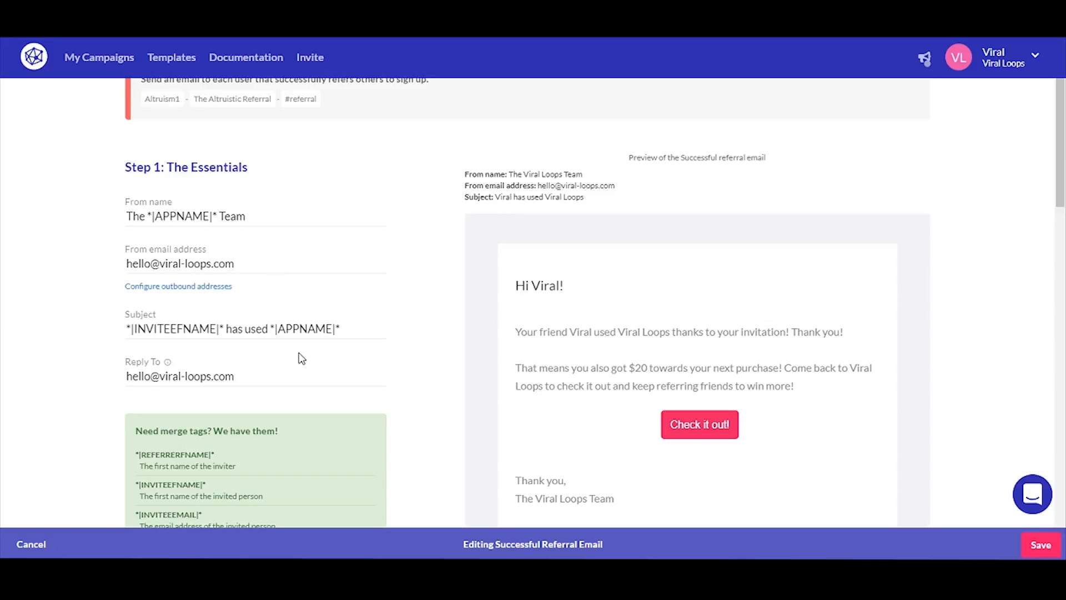
pyautogui.scroll(-3, 305, 367)
pyautogui.scroll(-2, 108, 259)
pyautogui.moveTo(133, 143); pyautogui.dragTo(348, 381)
pyautogui.click(506, 400)
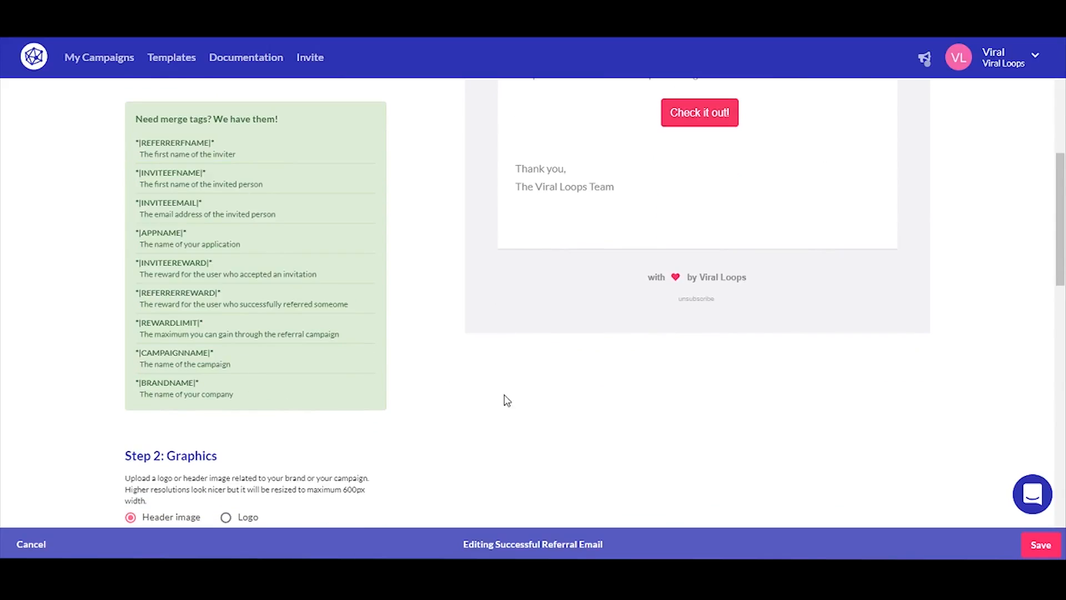
# - Change the email's CTA text to "Check it out", set its background color to #000000 and check the preview
pyautogui.scroll(-3, 505, 399)
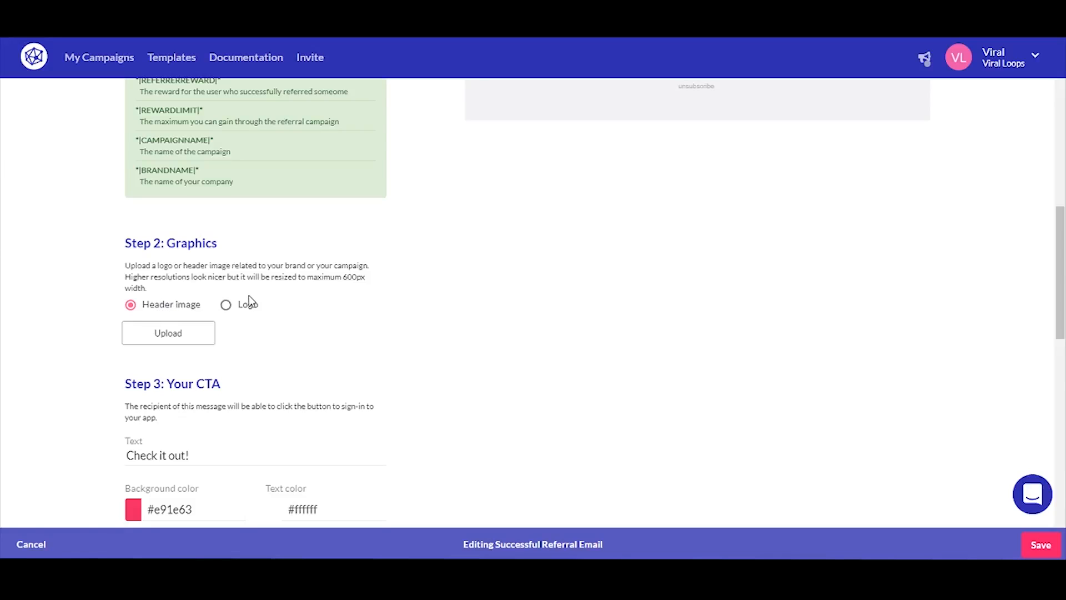
pyautogui.scroll(-3, 262, 307)
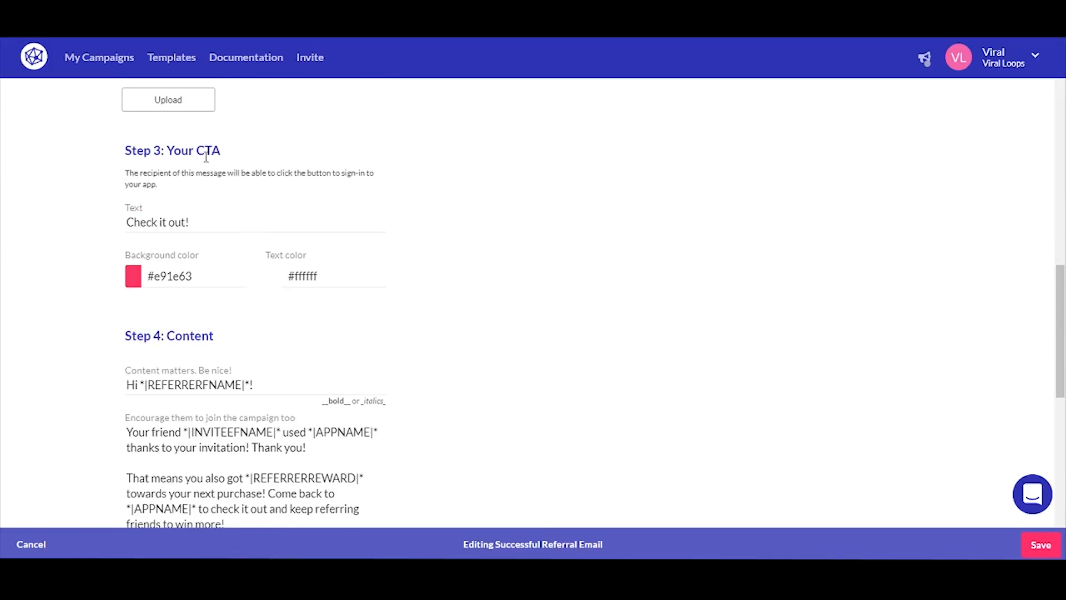
pyautogui.click(212, 219)
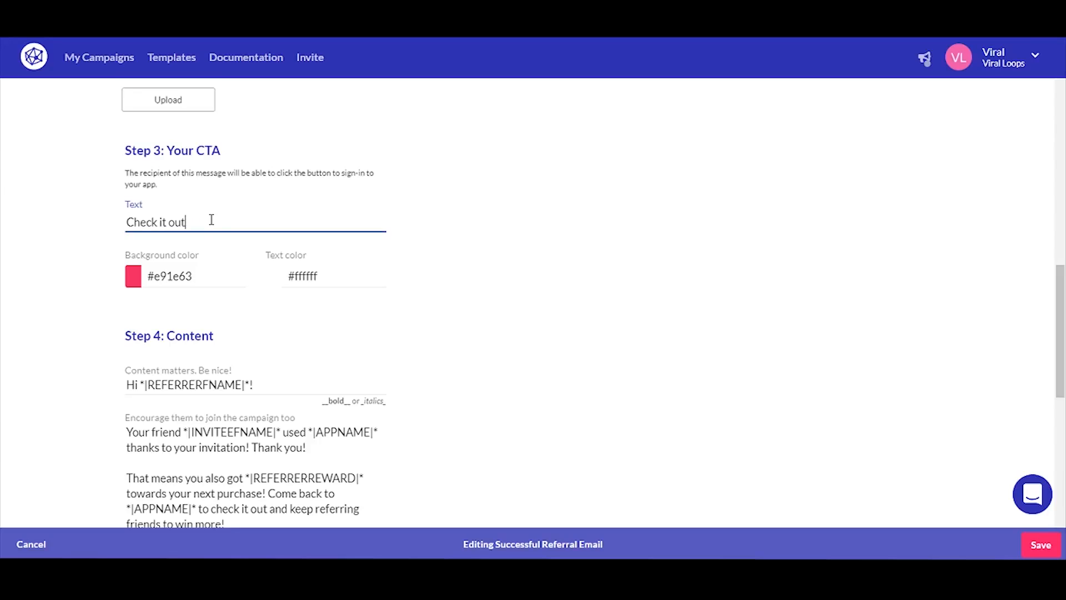
pyautogui.click(134, 276)
pyautogui.moveTo(167, 329); pyautogui.dragTo(97, 388)
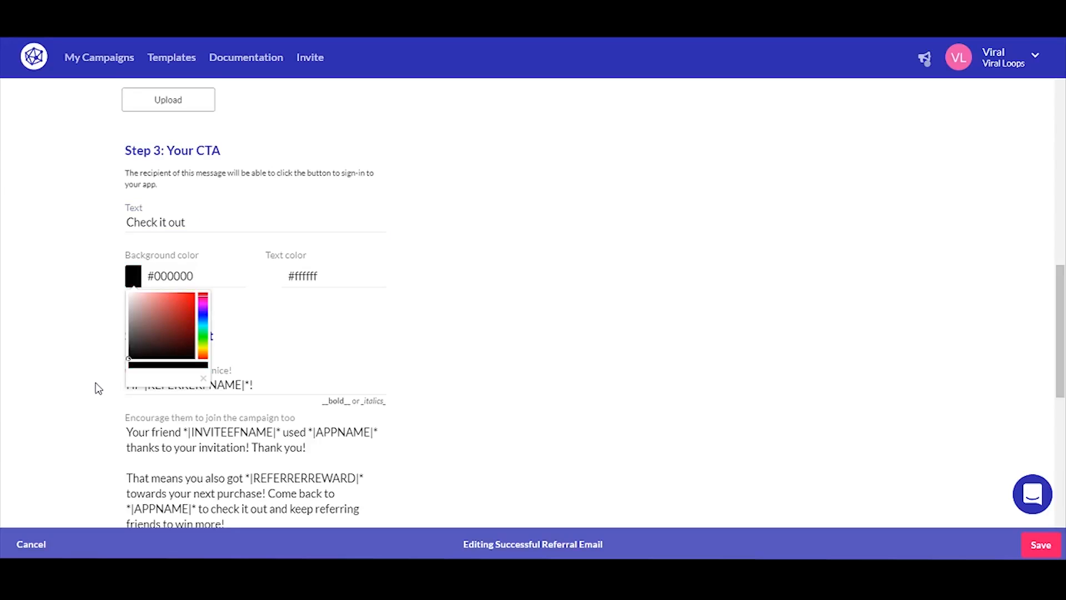
pyautogui.click(583, 264)
pyautogui.scroll(-5, 585, 266)
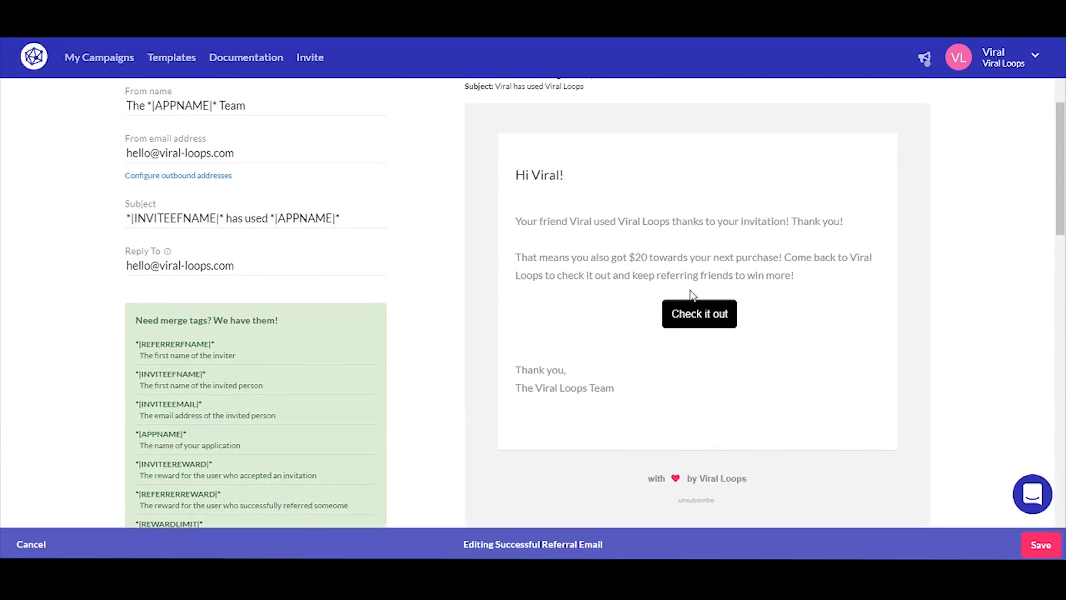
# - Look over the successful referral email's graphics, content and test email sections, check the preview and save the email
pyautogui.scroll(-15, 537, 425)
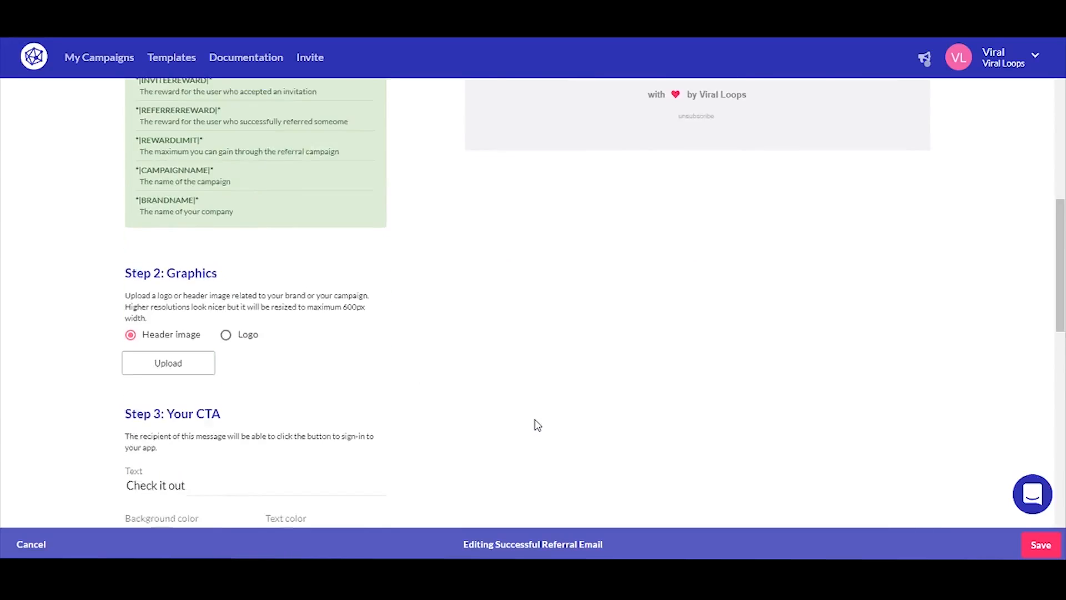
pyautogui.scroll(-1, 537, 425)
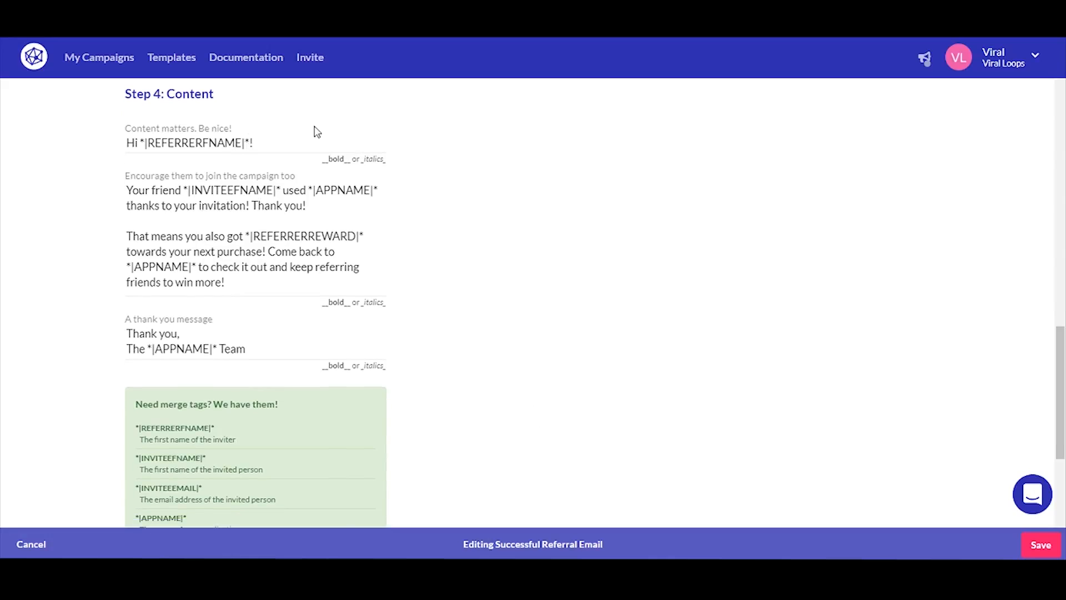
pyautogui.scroll(-6, 469, 349)
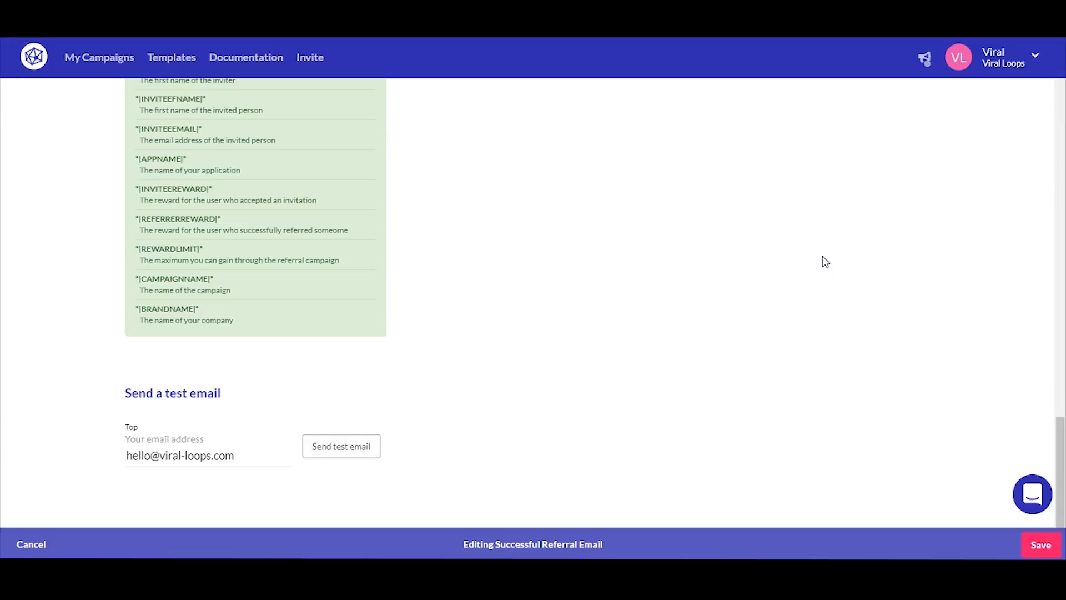
pyautogui.scroll(10, 826, 262)
pyautogui.scroll(8, 826, 261)
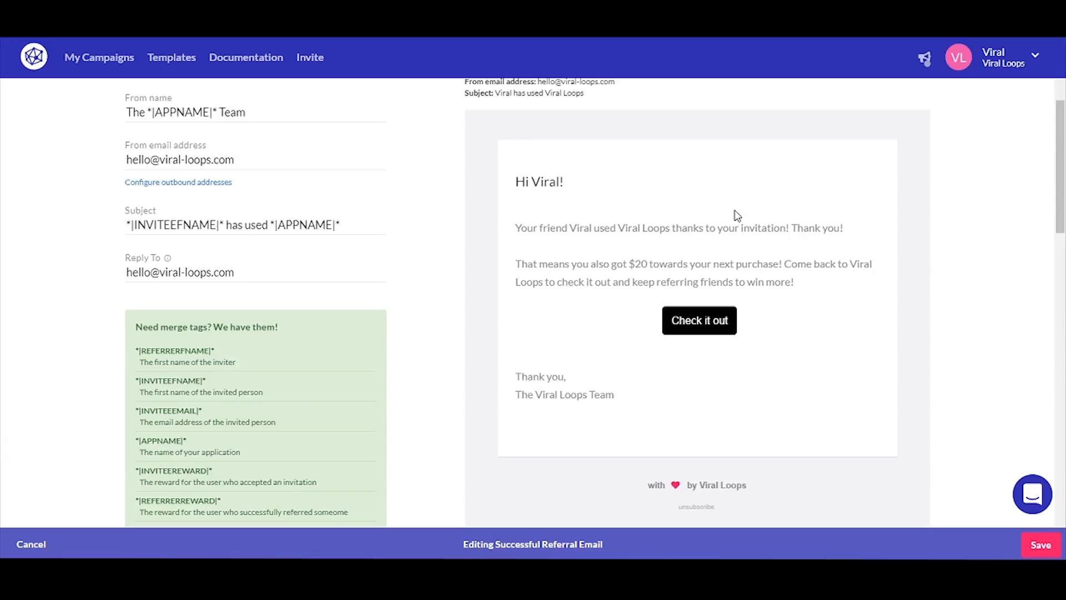
pyautogui.scroll(4, 656, 247)
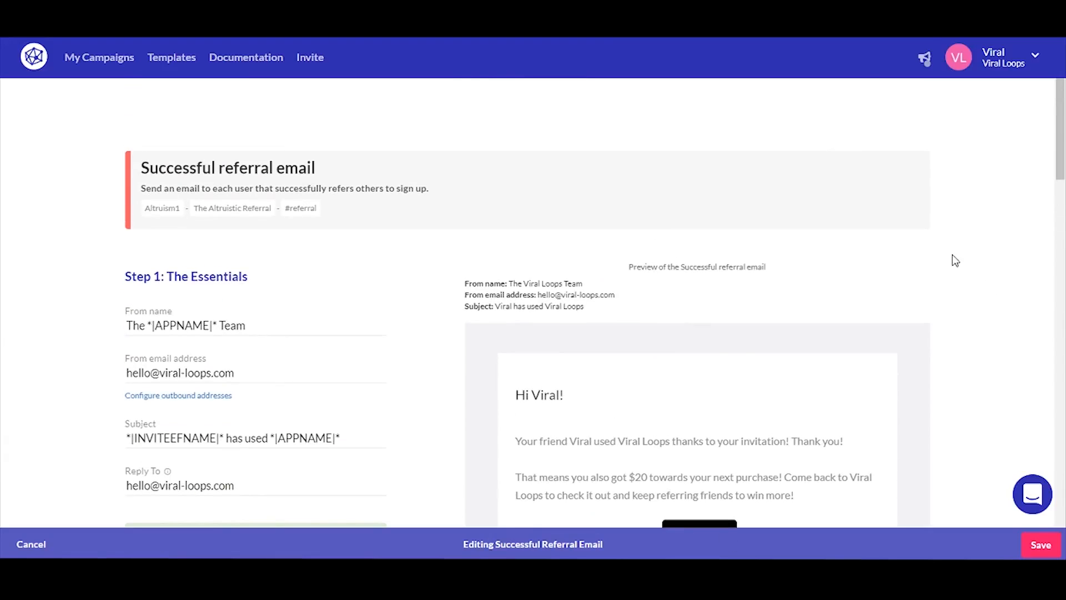
pyautogui.click(1041, 546)
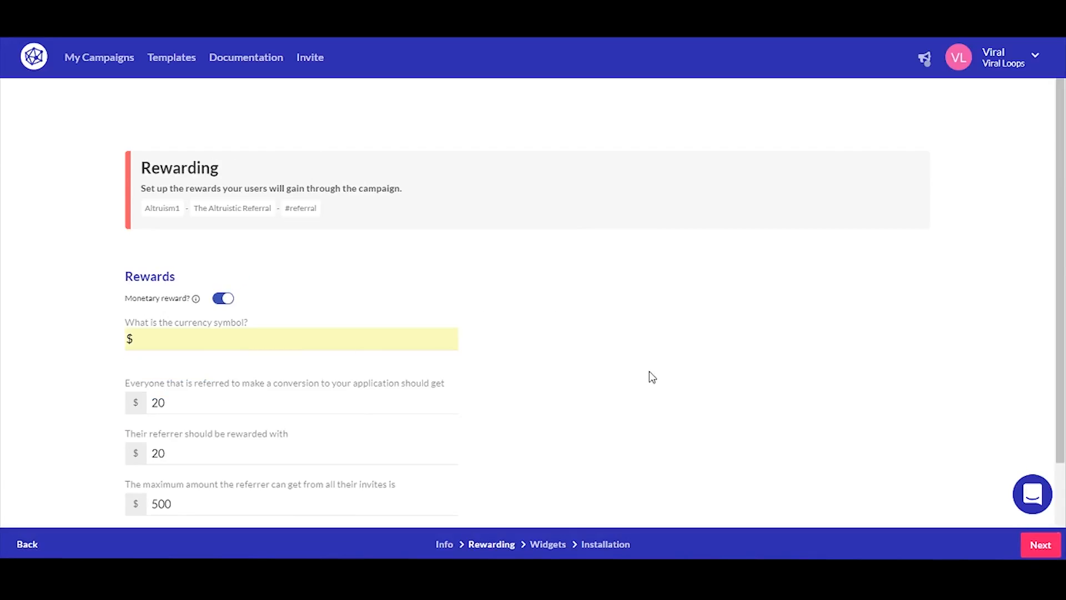
# - Continue from the Rewarding stage to the Widgets stage and open the Sharing Widget for customization
pyautogui.scroll(-2, 649, 371)
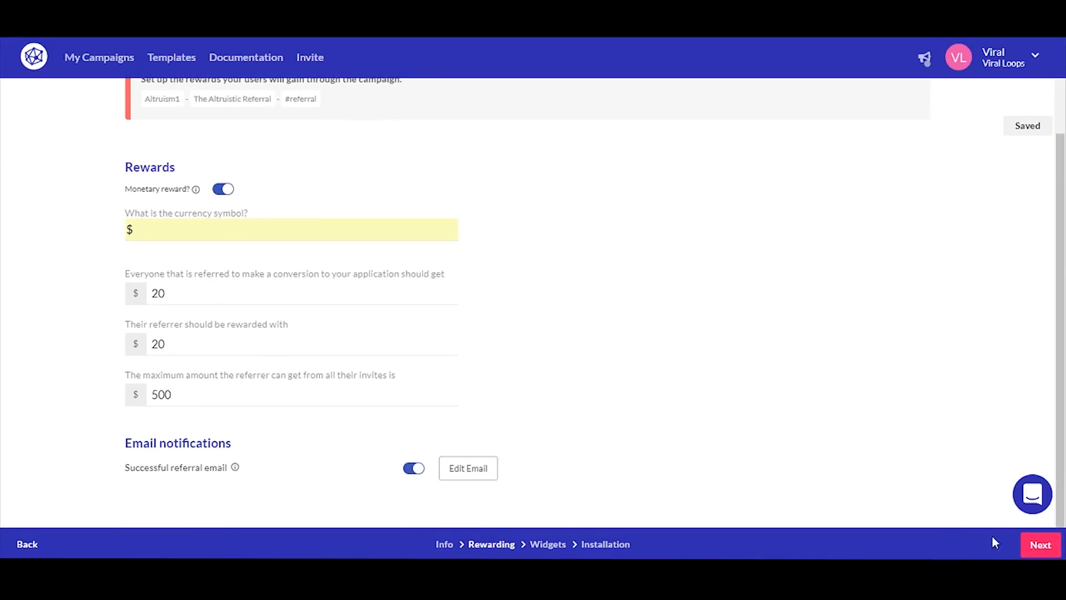
pyautogui.click(1041, 546)
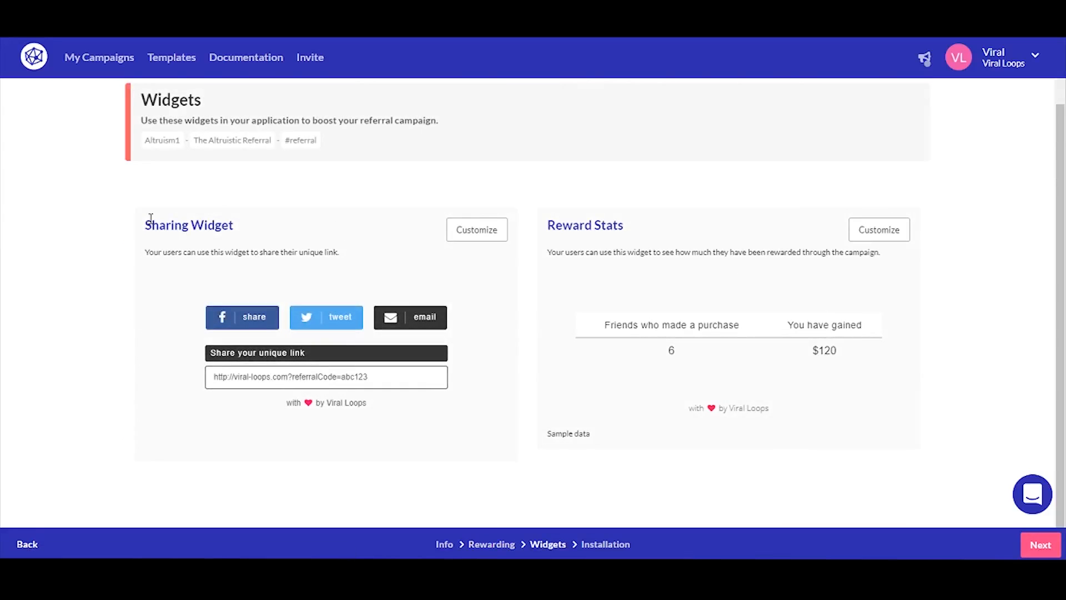
pyautogui.moveTo(144, 225); pyautogui.dragTo(222, 225)
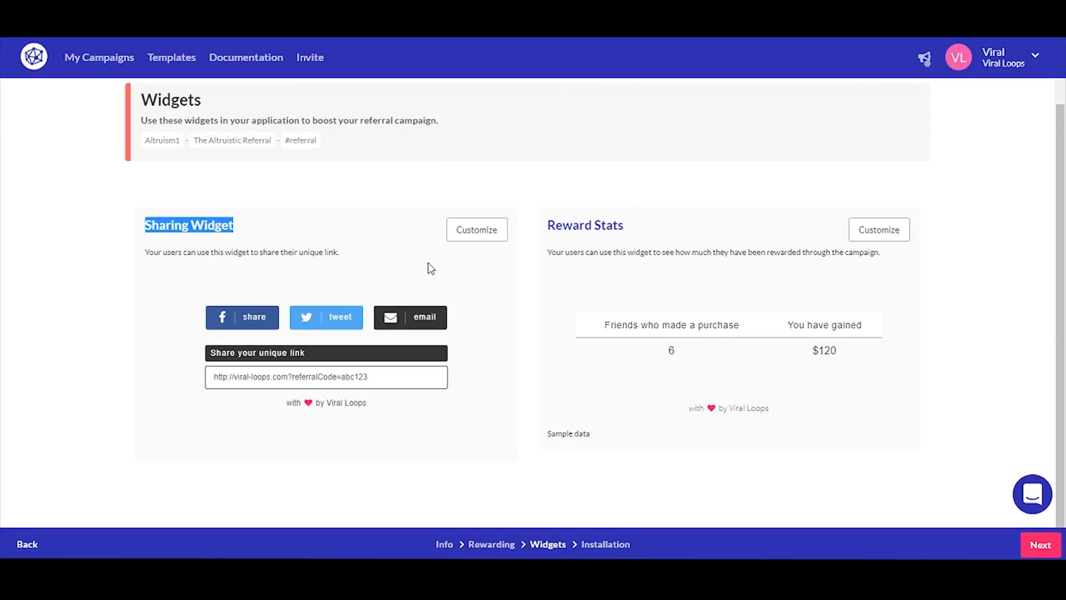
pyautogui.click(413, 269)
pyautogui.click(481, 235)
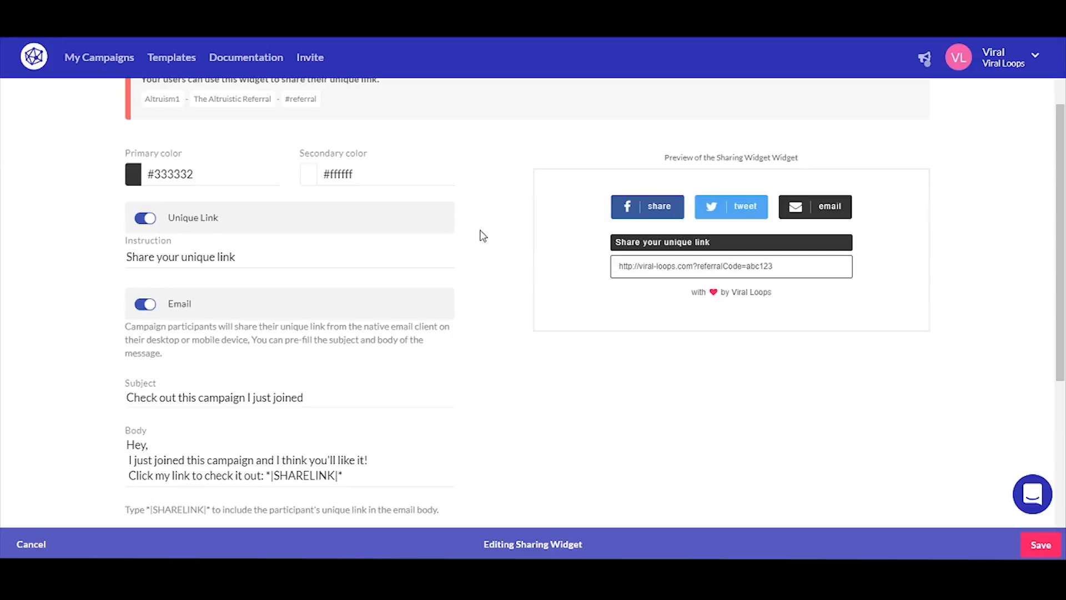
# - Set the Sharing Widget's primary color to #000000
pyautogui.scroll(2, 482, 235)
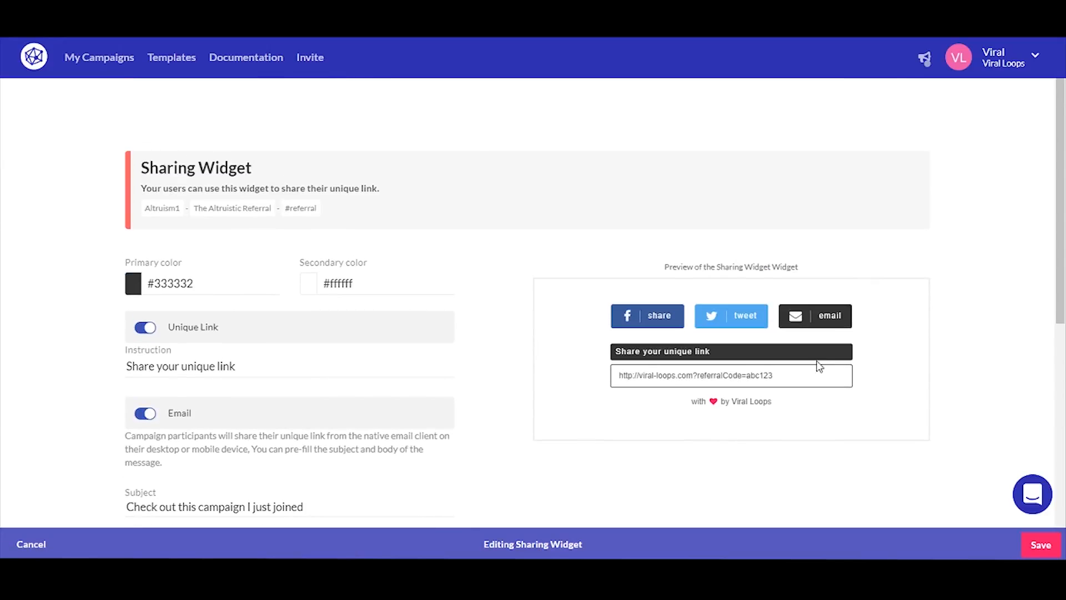
pyautogui.click(131, 290)
pyautogui.moveTo(158, 314); pyautogui.dragTo(106, 391)
pyautogui.click(535, 279)
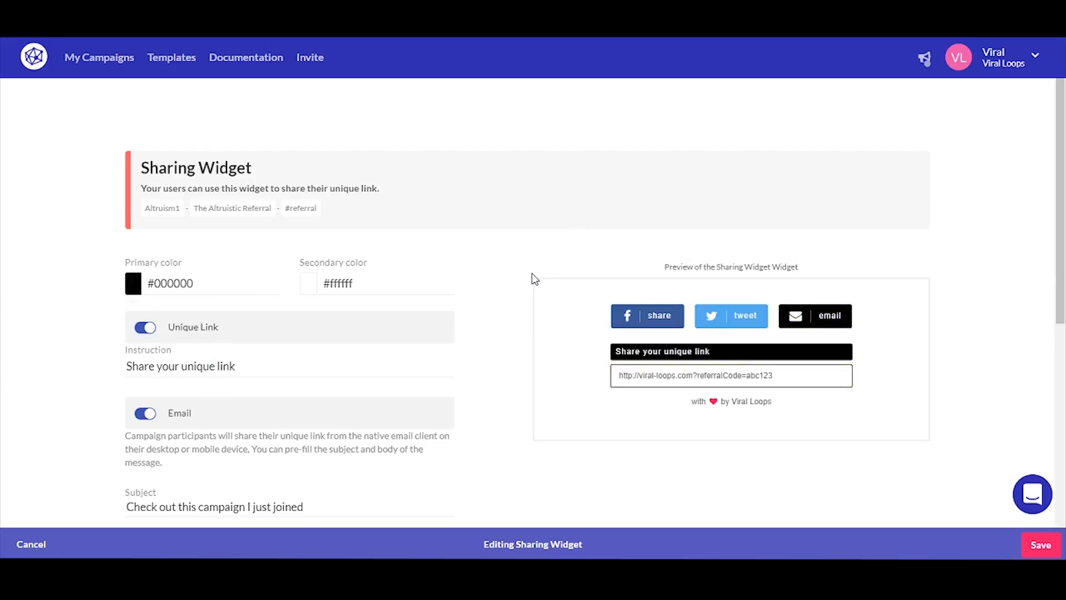
# - Try turning the Unique Link and Email sharing options off and back on
pyautogui.click(145, 329)
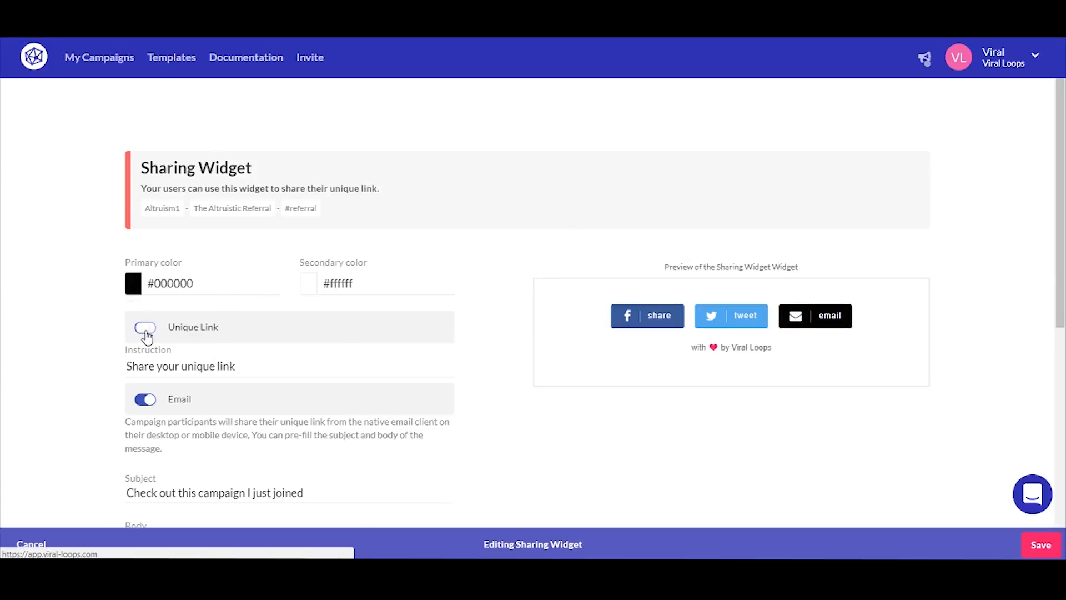
pyautogui.click(146, 329)
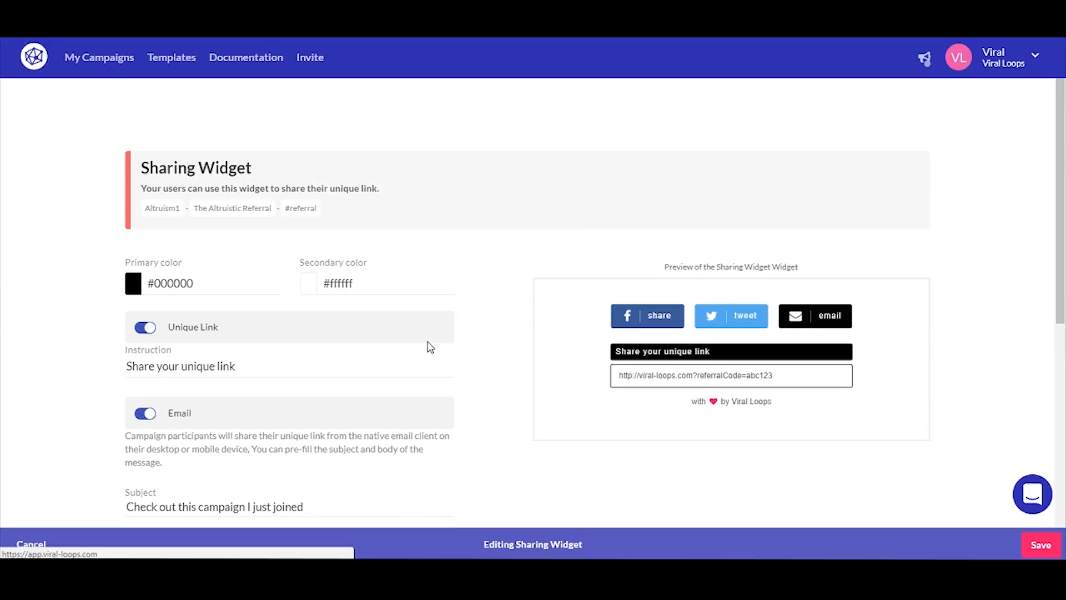
pyautogui.scroll(-2, 428, 347)
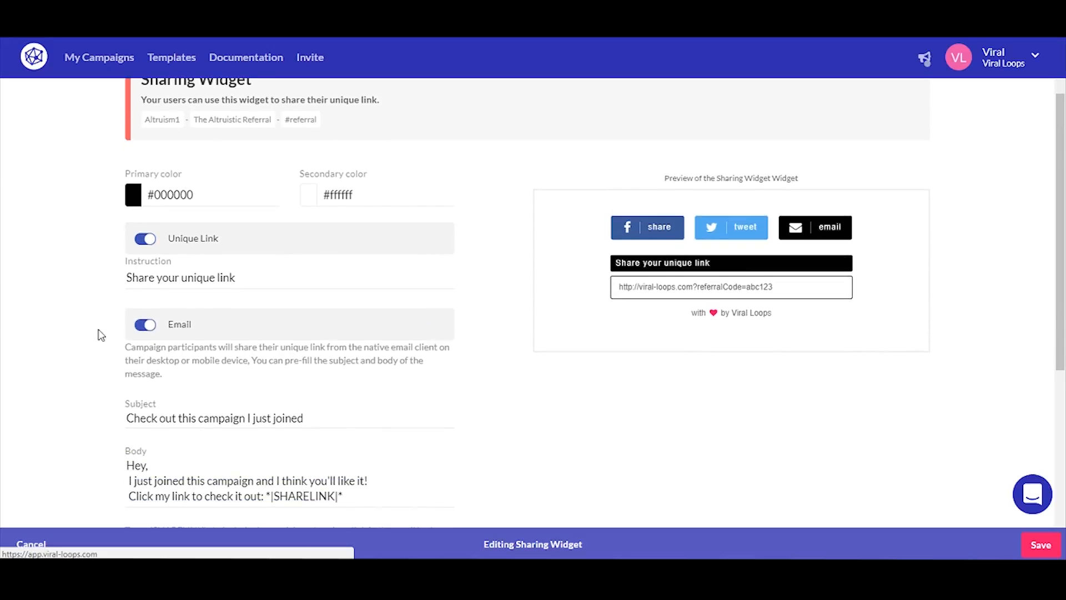
pyautogui.click(144, 326)
pyautogui.click(144, 326)
# - Enable Reddit as a sharing option and check the Sharing Widget preview
pyautogui.scroll(-3, 570, 375)
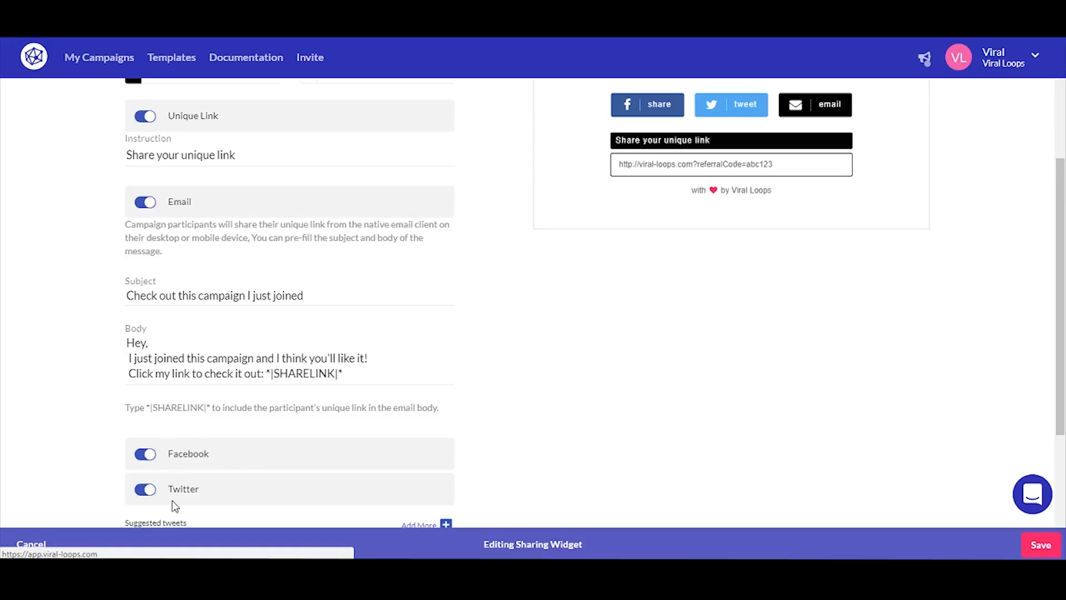
pyautogui.scroll(-5, 402, 468)
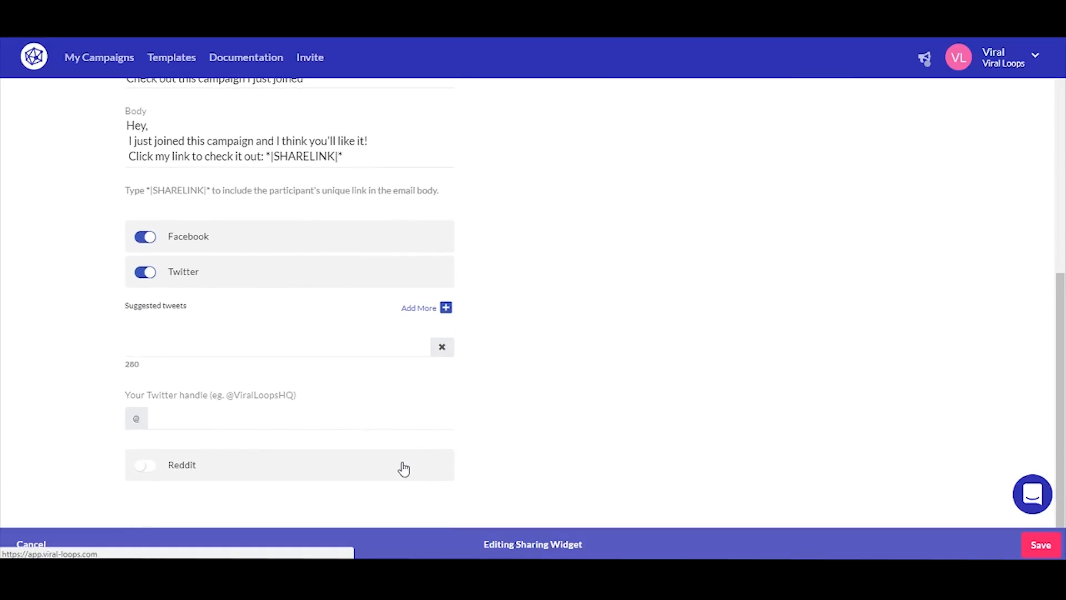
pyautogui.click(149, 473)
pyautogui.scroll(-2, 511, 403)
pyautogui.scroll(3, 515, 405)
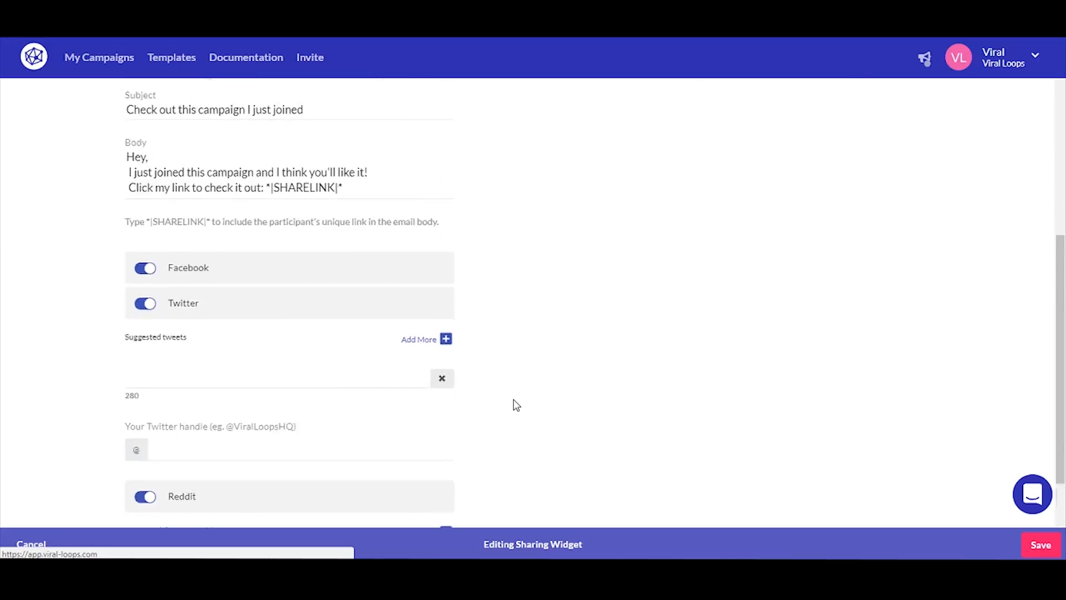
pyautogui.scroll(5, 516, 405)
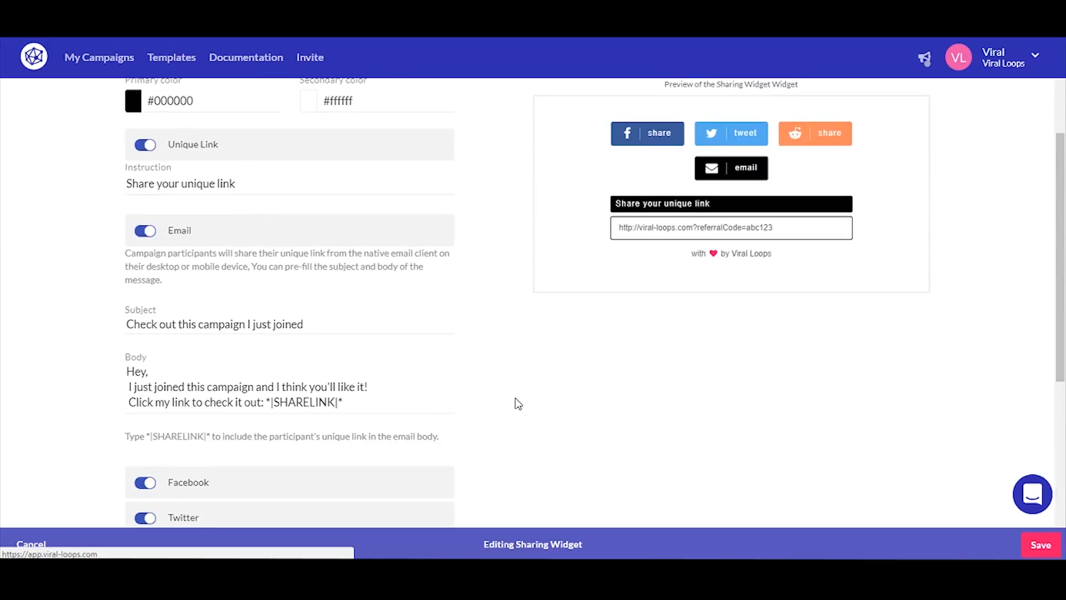
# - Look over the suggested tweets, Twitter handle and suggested Reddit title fields, leaving them empty, and save the Sharing Widget
pyautogui.scroll(-4, 516, 404)
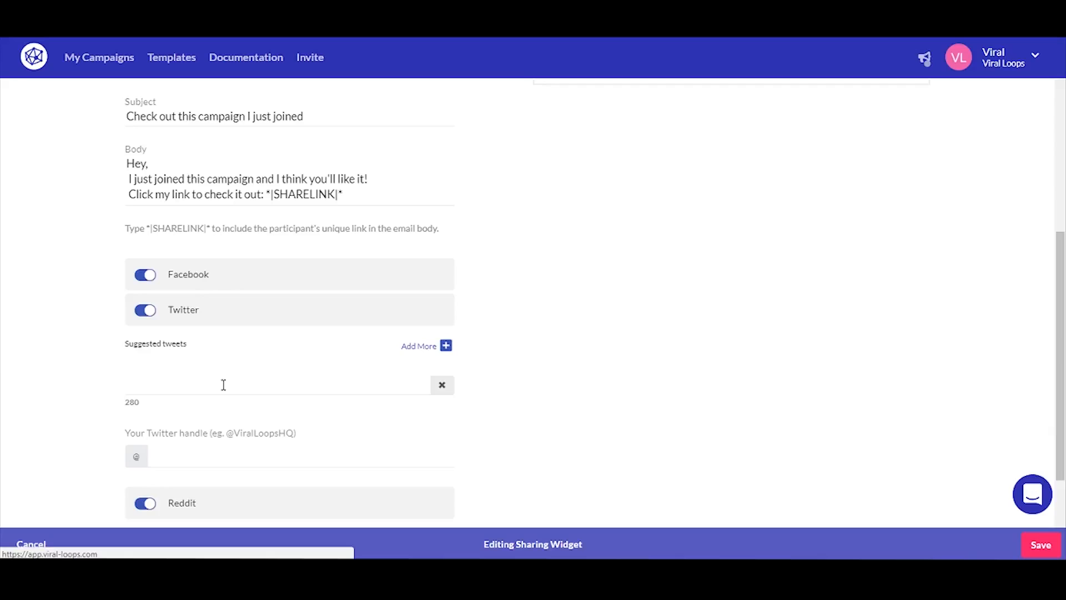
pyautogui.click(224, 390)
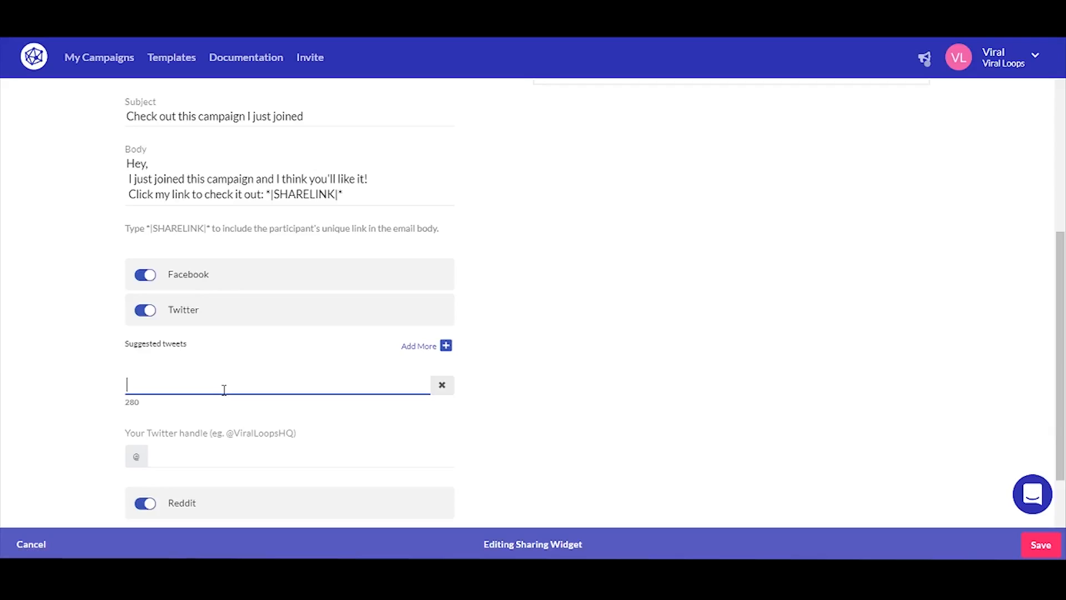
pyautogui.scroll(9, 792, 248)
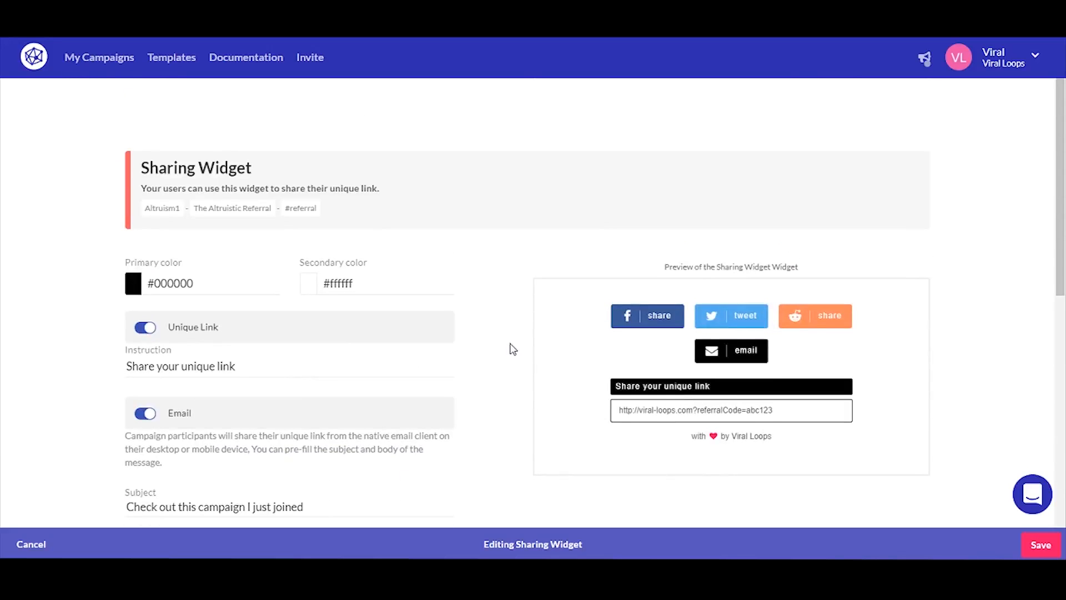
pyautogui.scroll(-10, 510, 347)
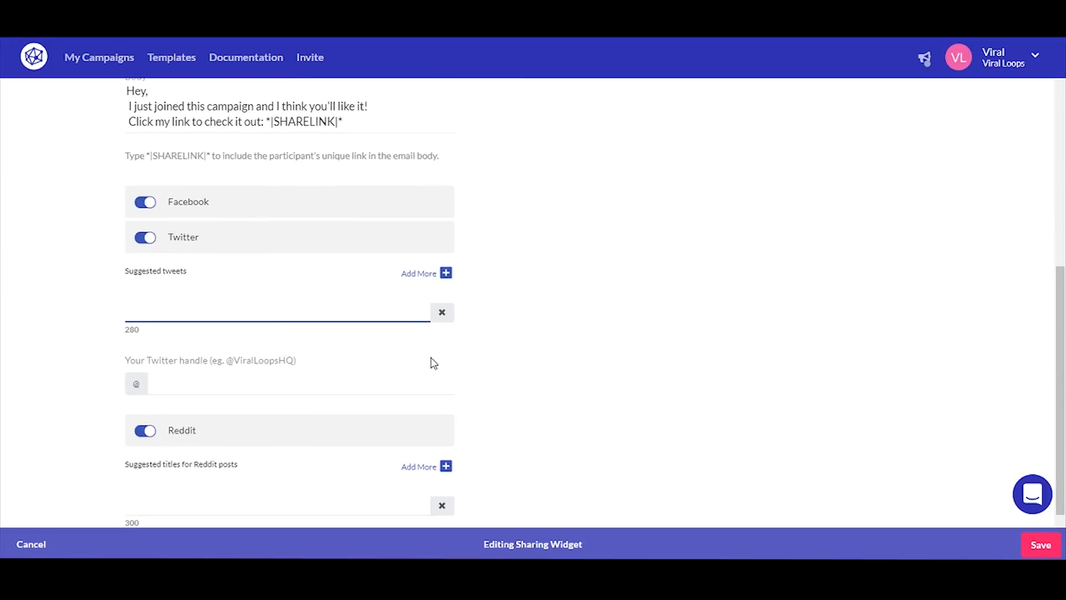
pyautogui.scroll(-2, 337, 380)
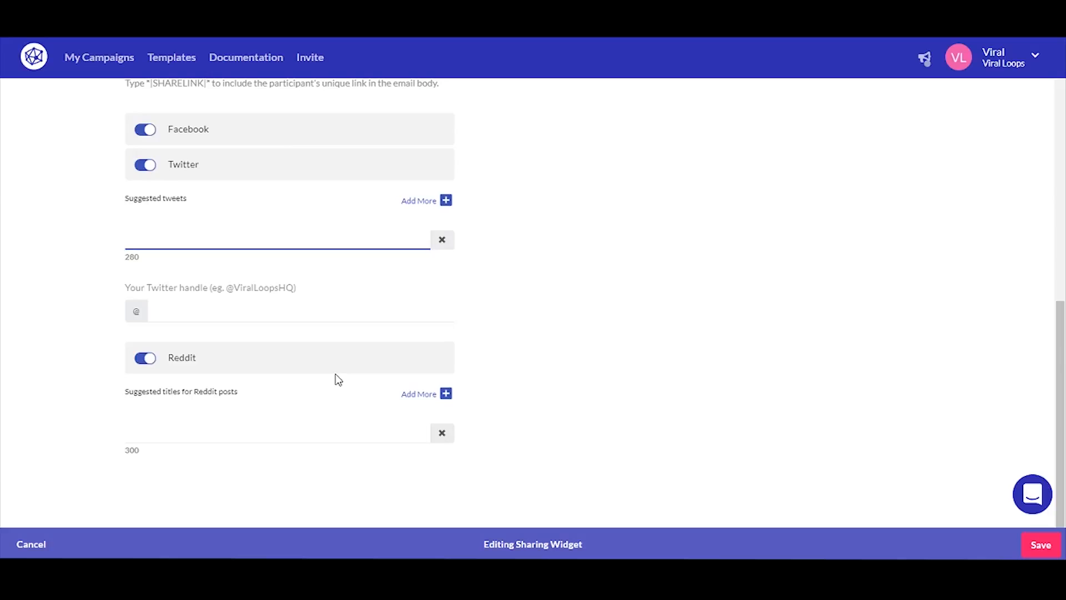
pyautogui.click(231, 427)
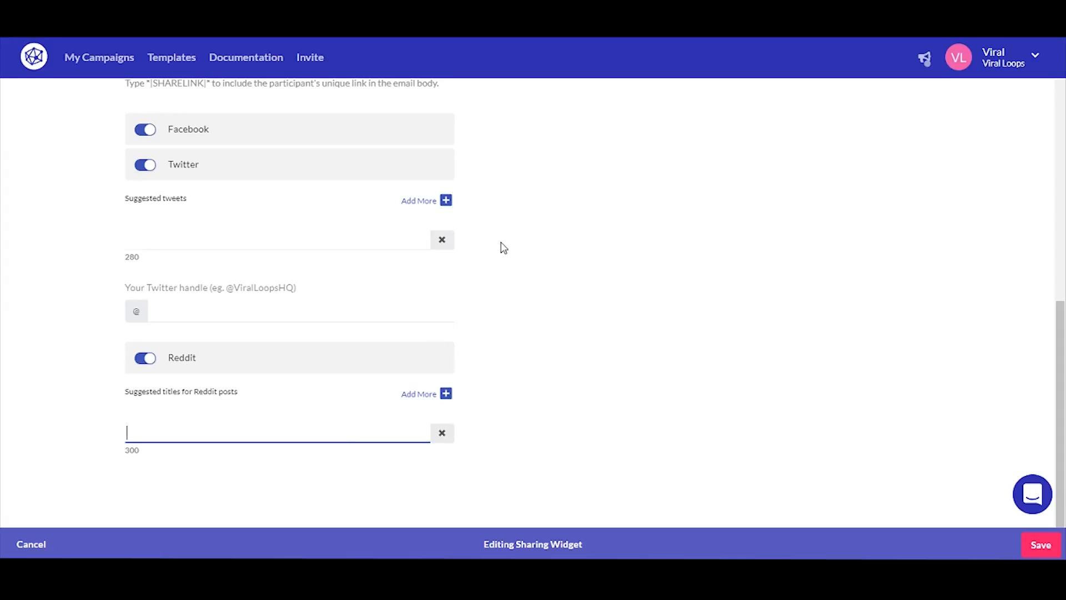
pyautogui.scroll(10, 504, 247)
pyautogui.scroll(-1, 504, 248)
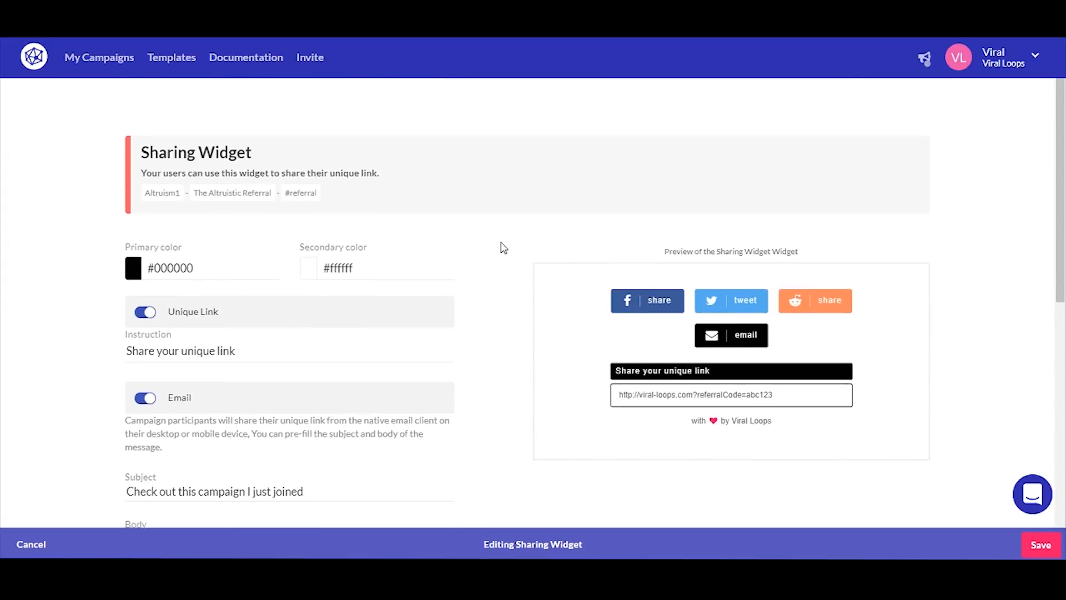
pyautogui.click(1041, 545)
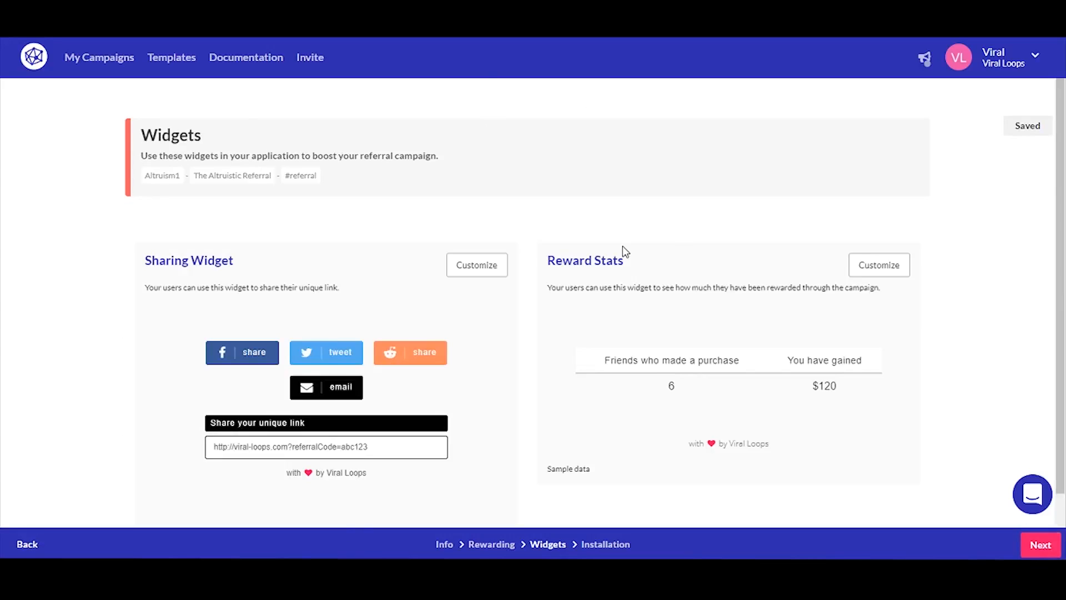
# - Customize the Reward Stats widget's column labels to "Friends who made a purchase:" and "You have gained:"
pyautogui.click(865, 268)
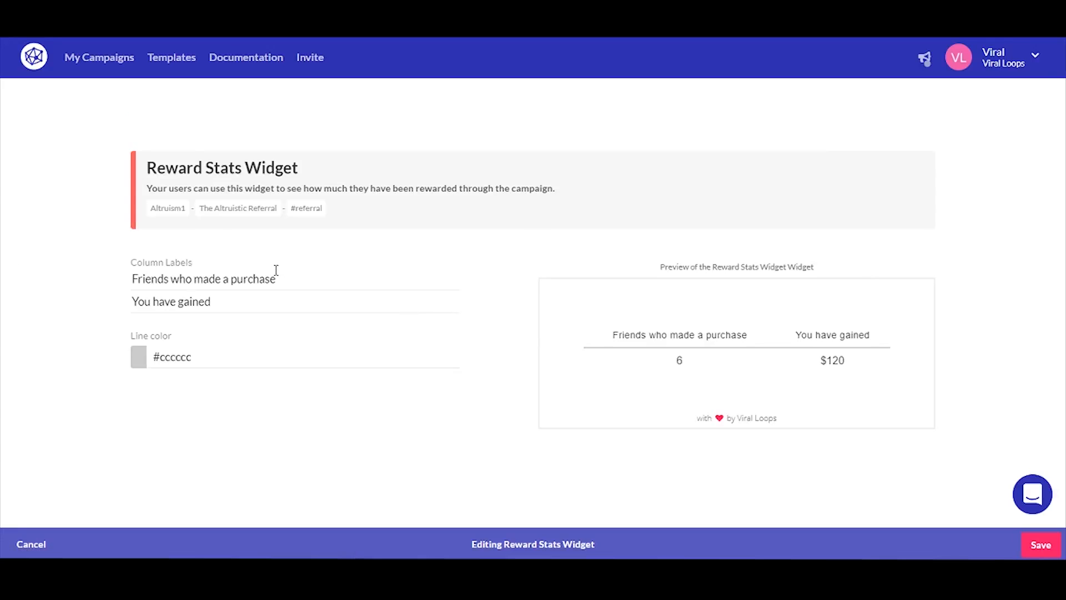
pyautogui.click(300, 276)
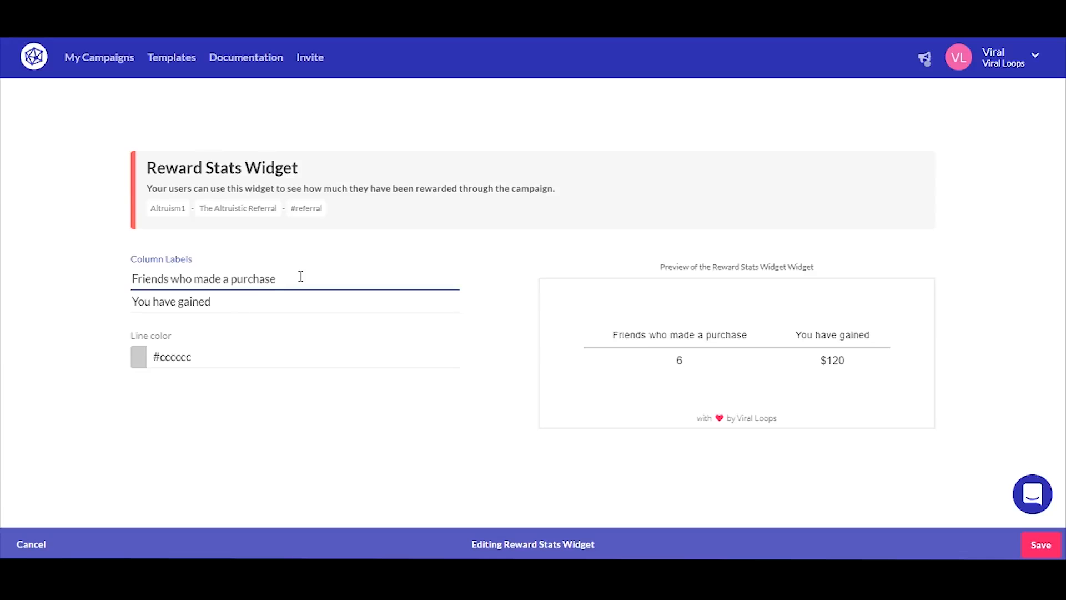
pyautogui.write(':')
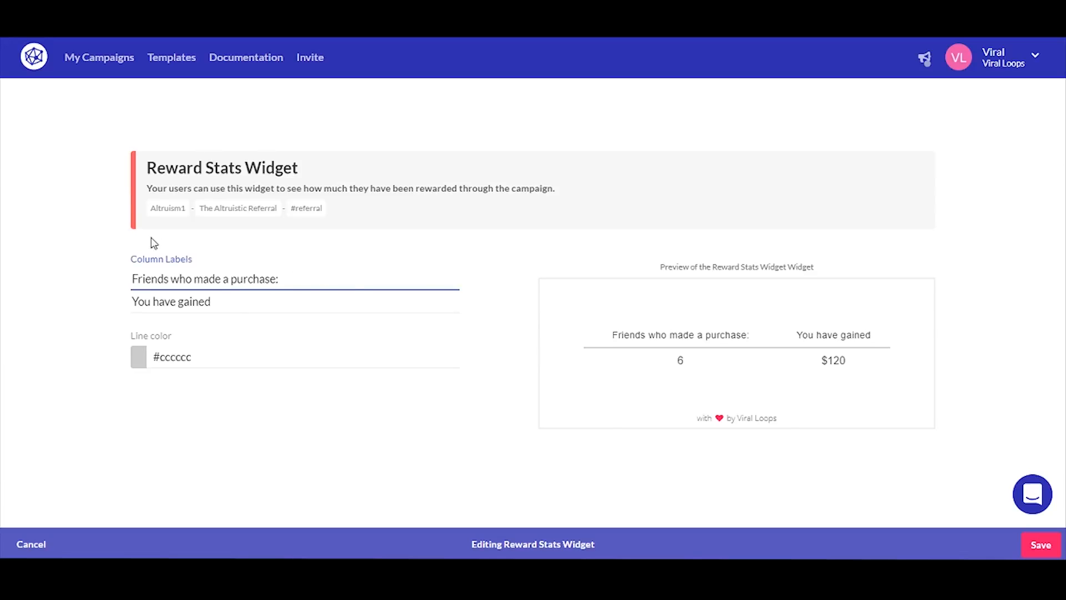
pyautogui.click(219, 305)
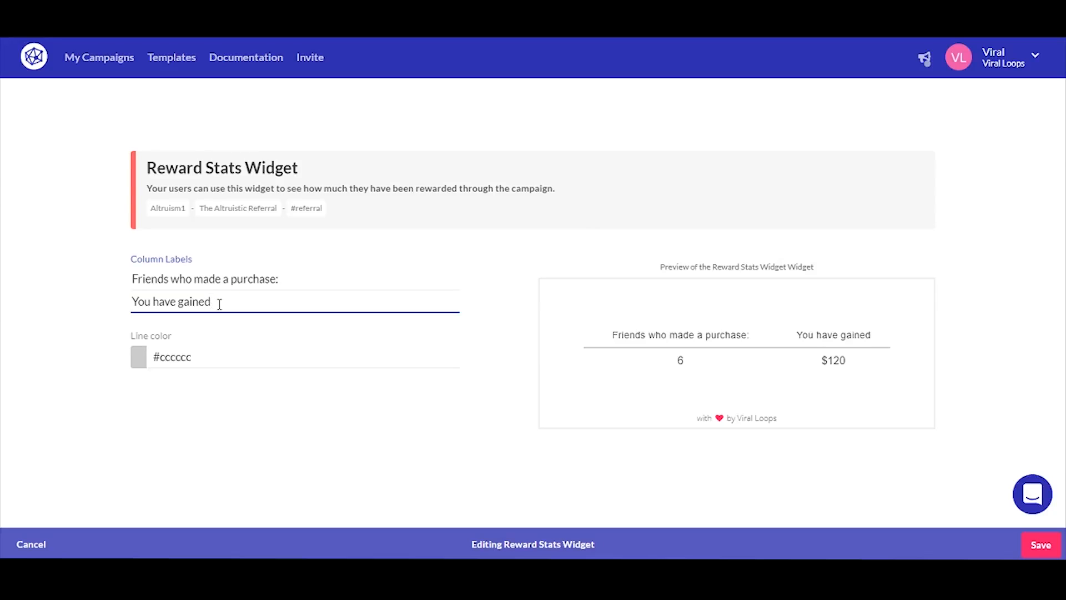
pyautogui.write(':')
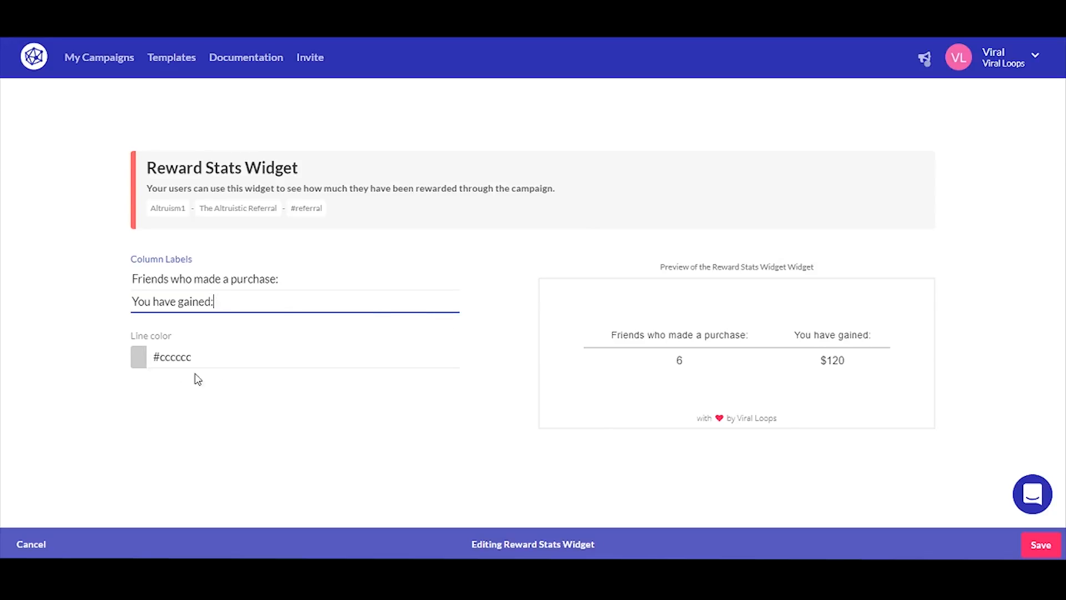
# - Set the Reward Stats widget's line color to #000000 and save the widget
pyautogui.click(139, 356)
pyautogui.moveTo(179, 385)
pyautogui.mouseDown()
pyautogui.moveTo(216, 373)
pyautogui.moveTo(226, 422)
pyautogui.moveTo(212, 488)
pyautogui.moveTo(37, 523)
pyautogui.mouseUp()
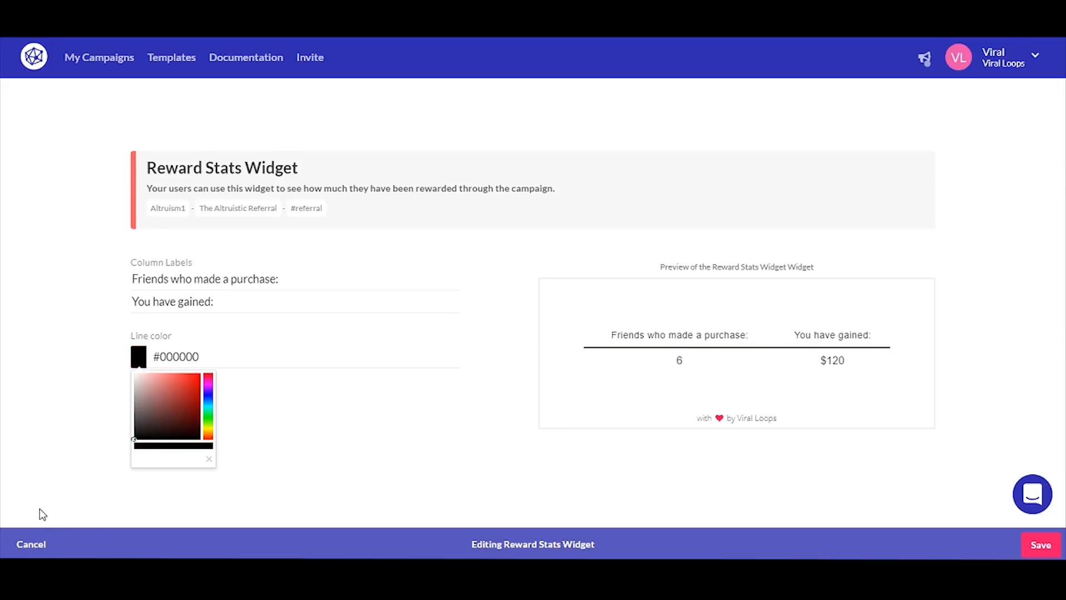
pyautogui.click(453, 439)
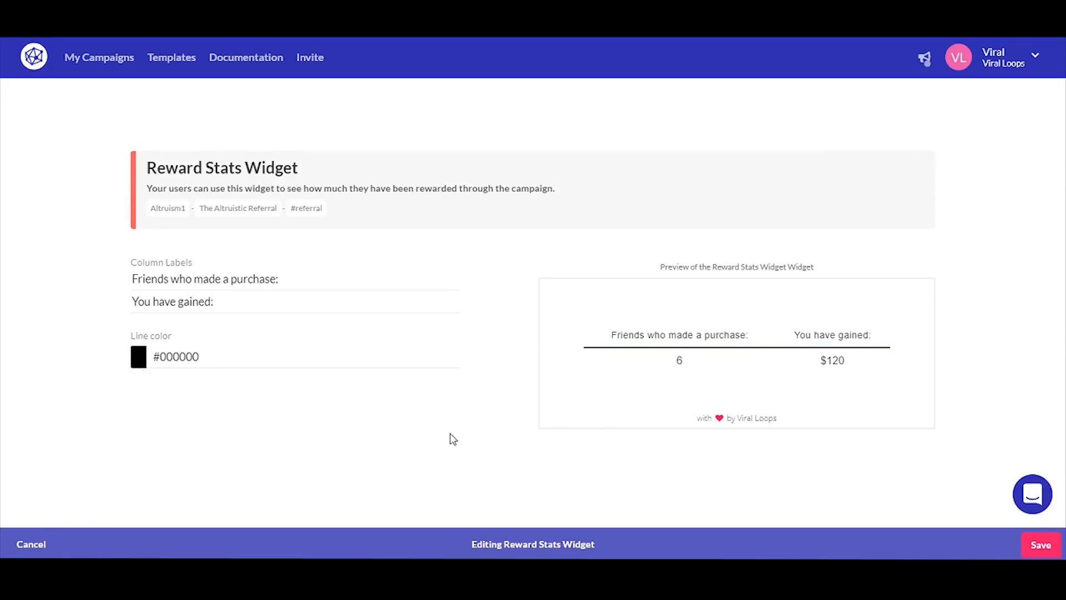
pyautogui.click(1039, 547)
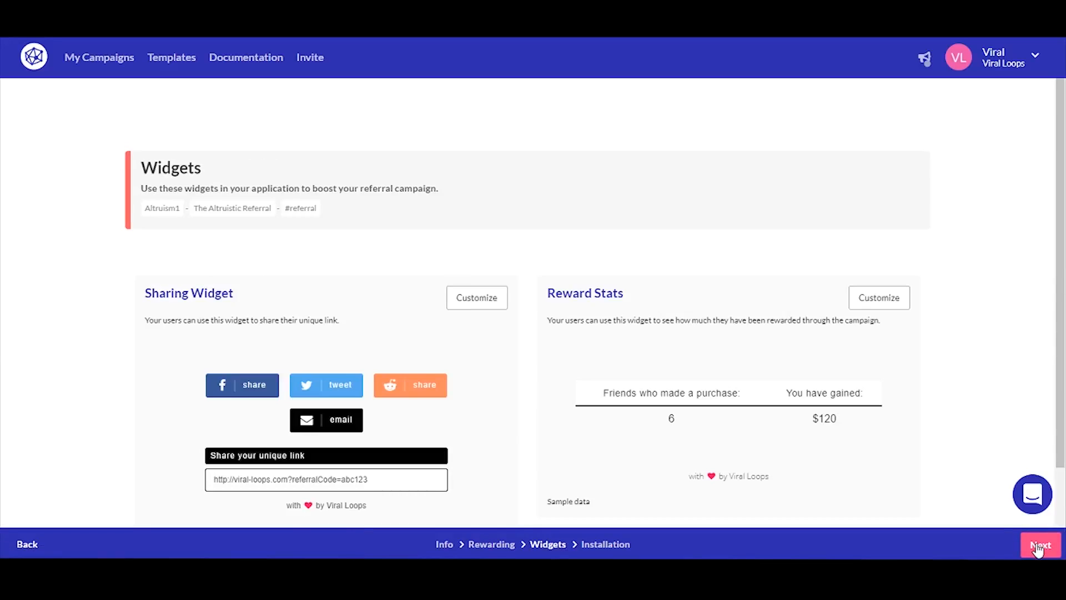
# - Review the campaign's Web App installation instructions, from the JavaScript snippet to marking rewards as redeemed, and finish the campaign setup
pyautogui.click(1038, 546)
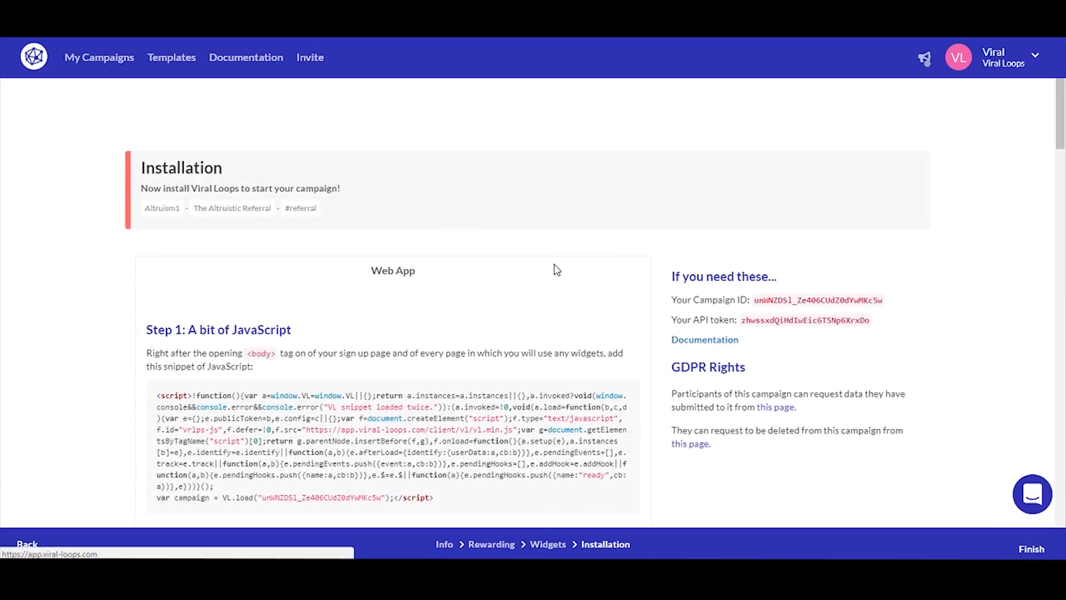
pyautogui.scroll(-10, 557, 270)
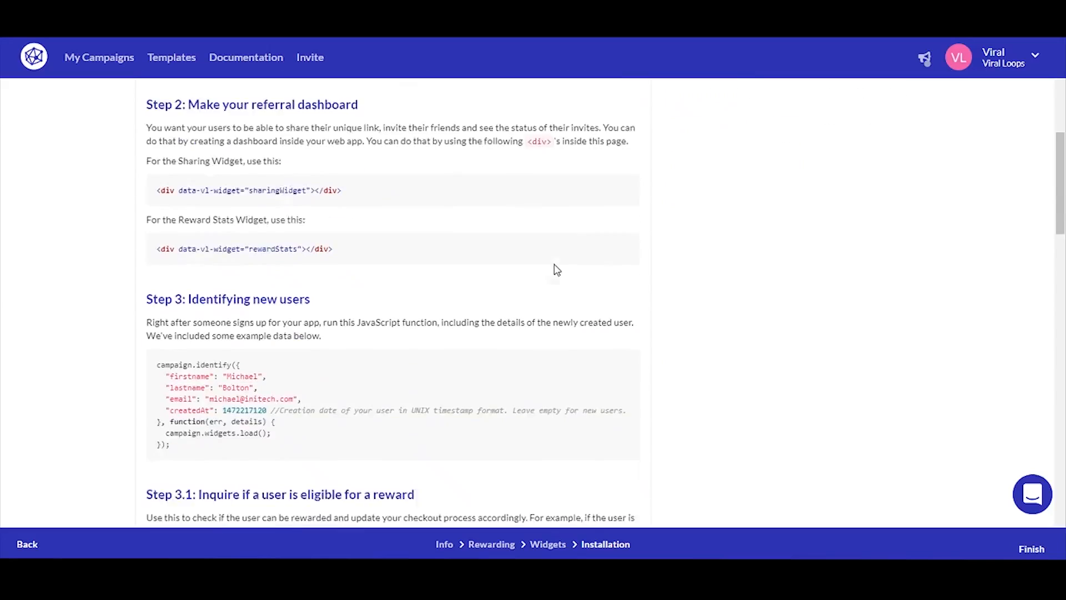
pyautogui.scroll(-9, 557, 270)
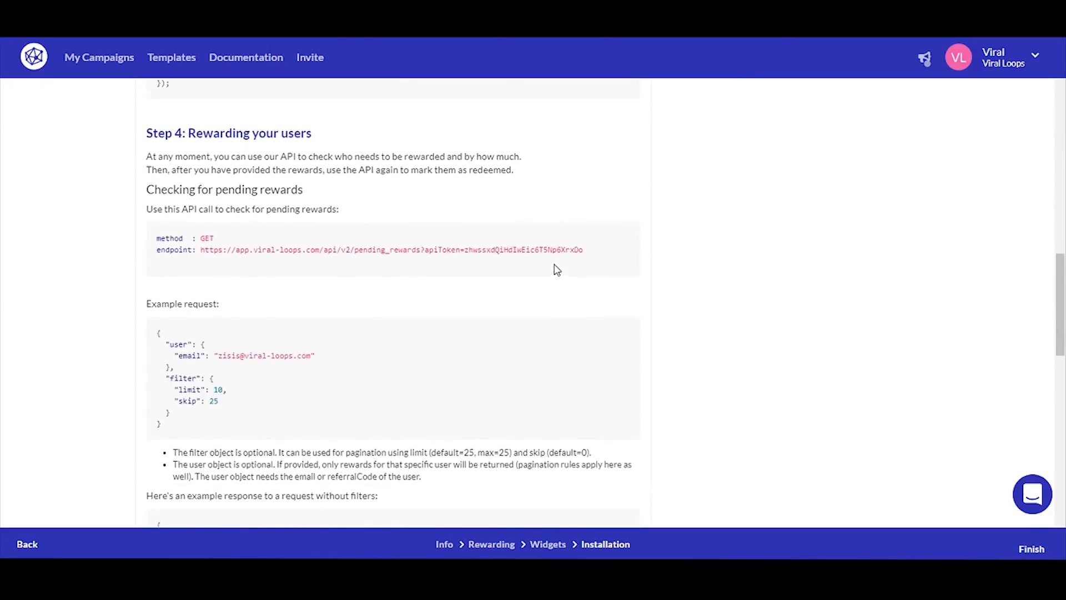
pyautogui.scroll(-10, 556, 270)
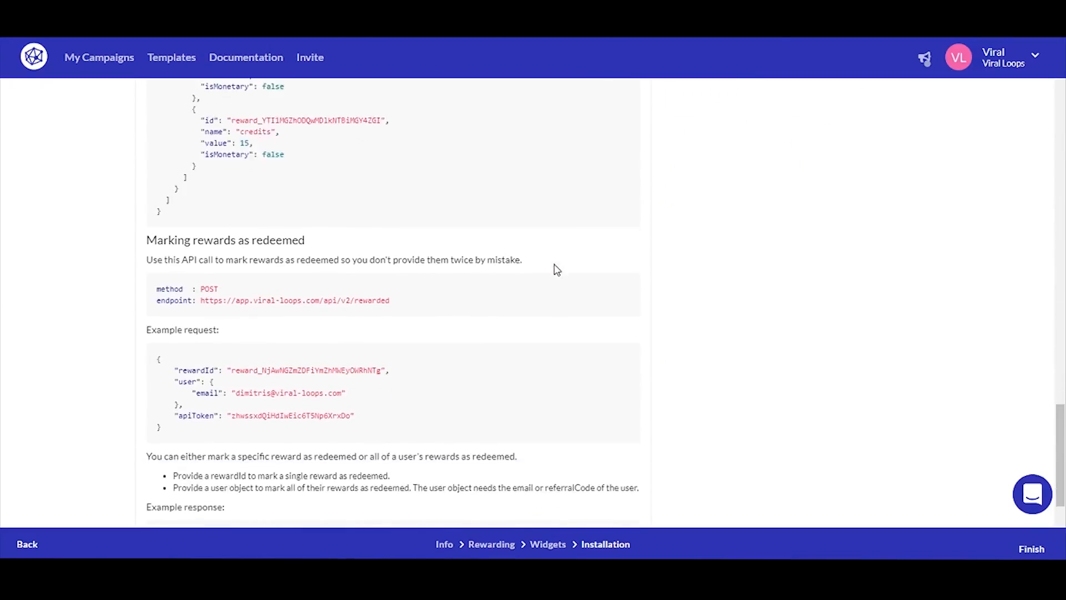
pyautogui.scroll(-3, 556, 270)
pyautogui.scroll(10, 555, 267)
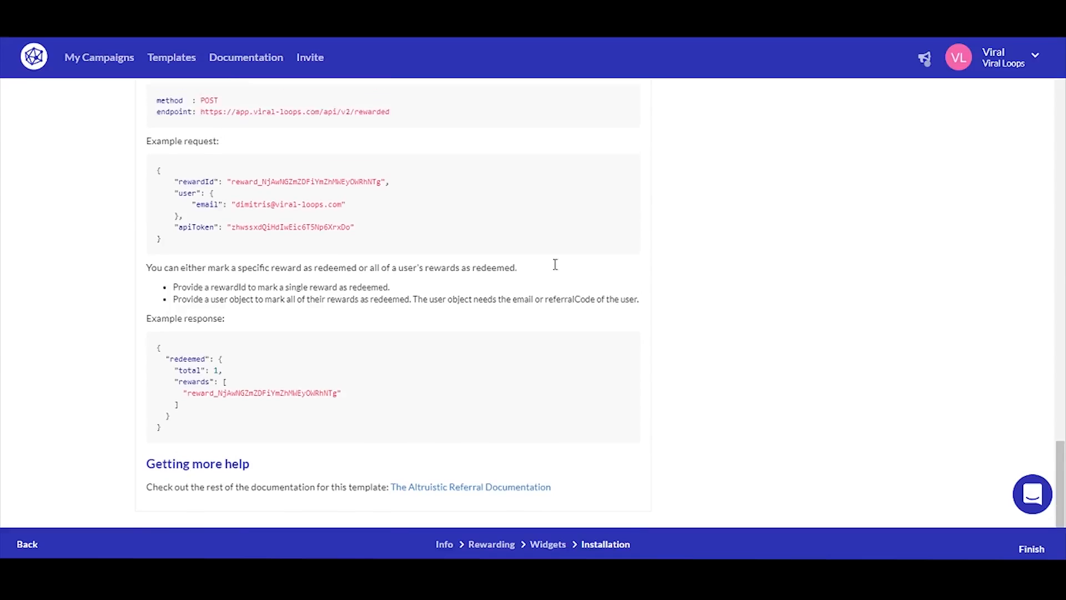
pyautogui.scroll(15, 555, 264)
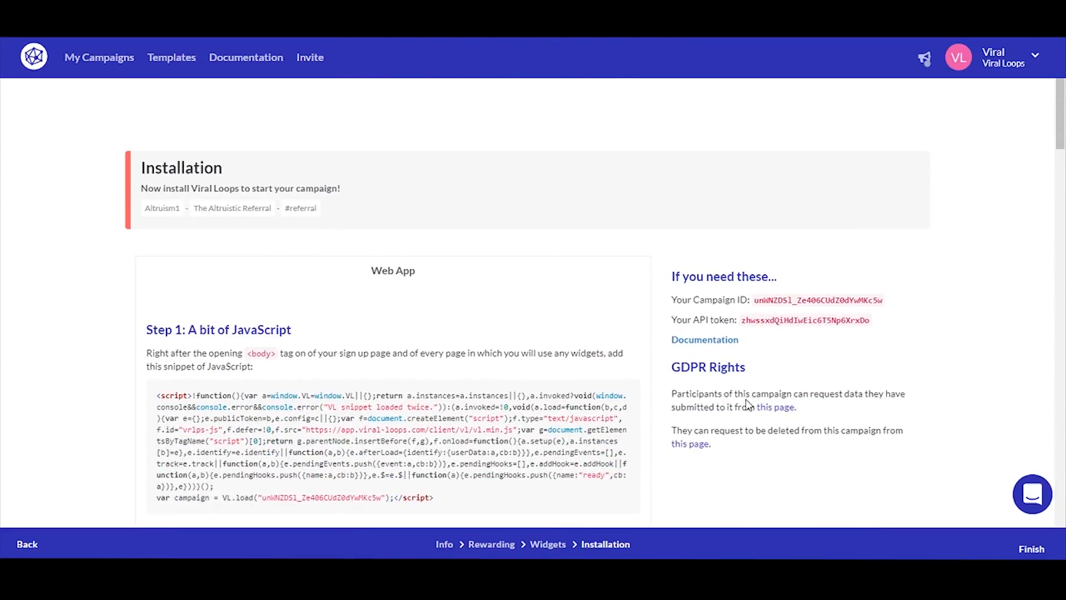
pyautogui.click(1033, 548)
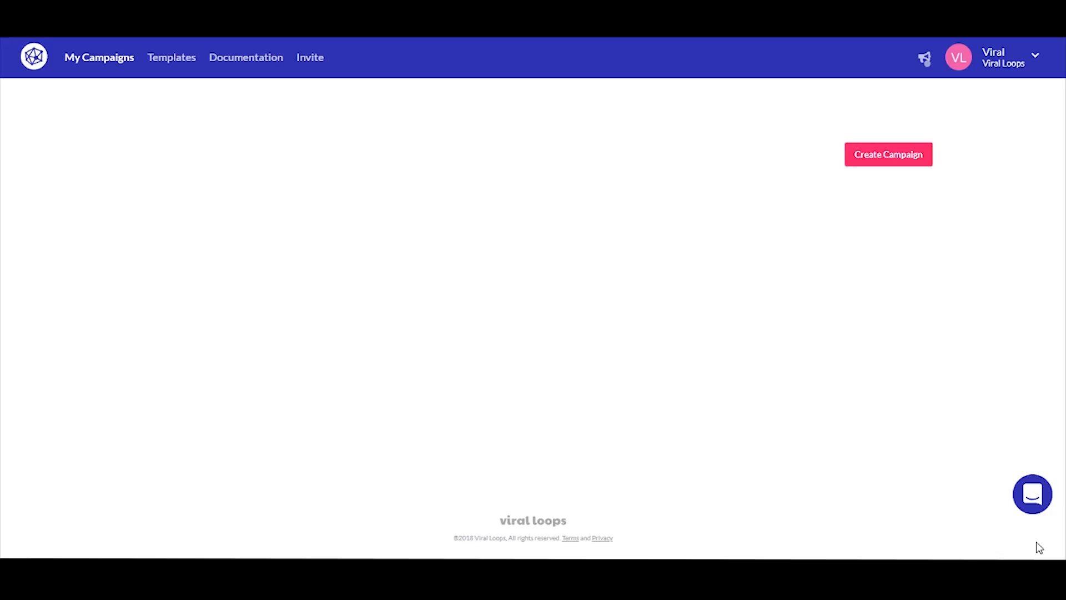